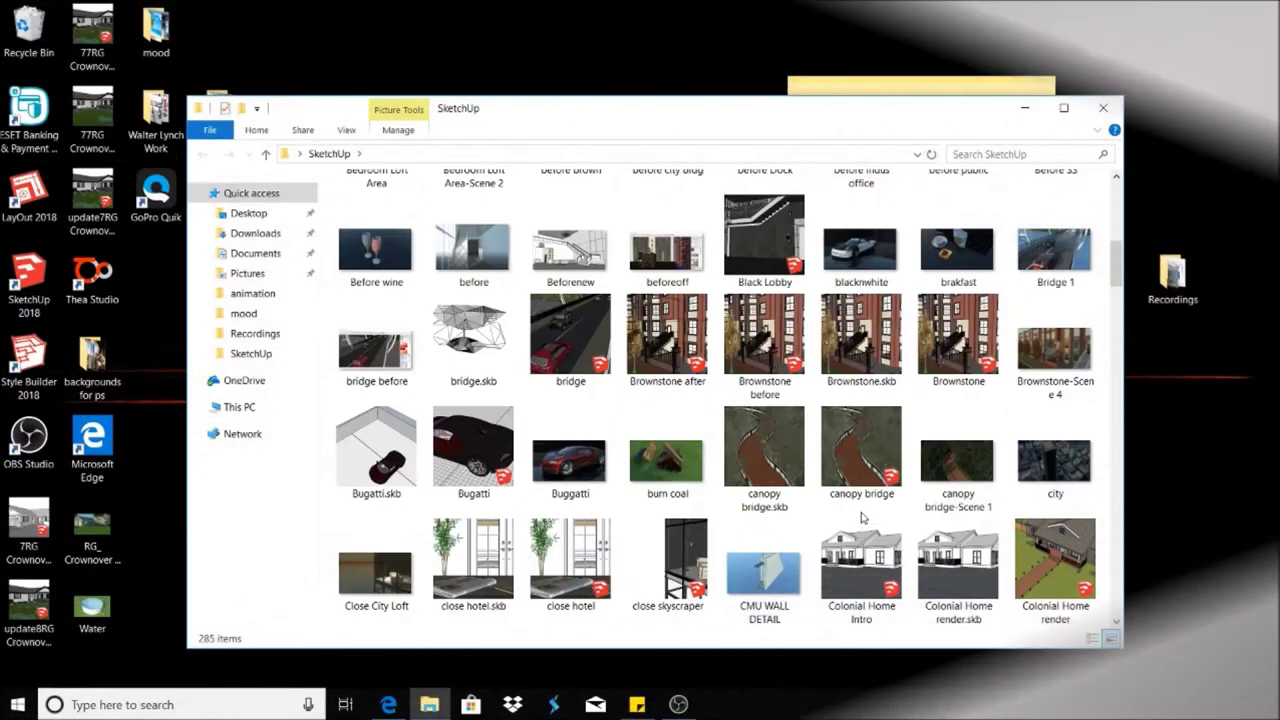
# - Open the rustic~ (1) model from the SketchUp folder so it launches in SketchUp
pyautogui.scroll(-10, 862, 518)
pyautogui.scroll(-8, 862, 518)
pyautogui.scroll(2, 862, 518)
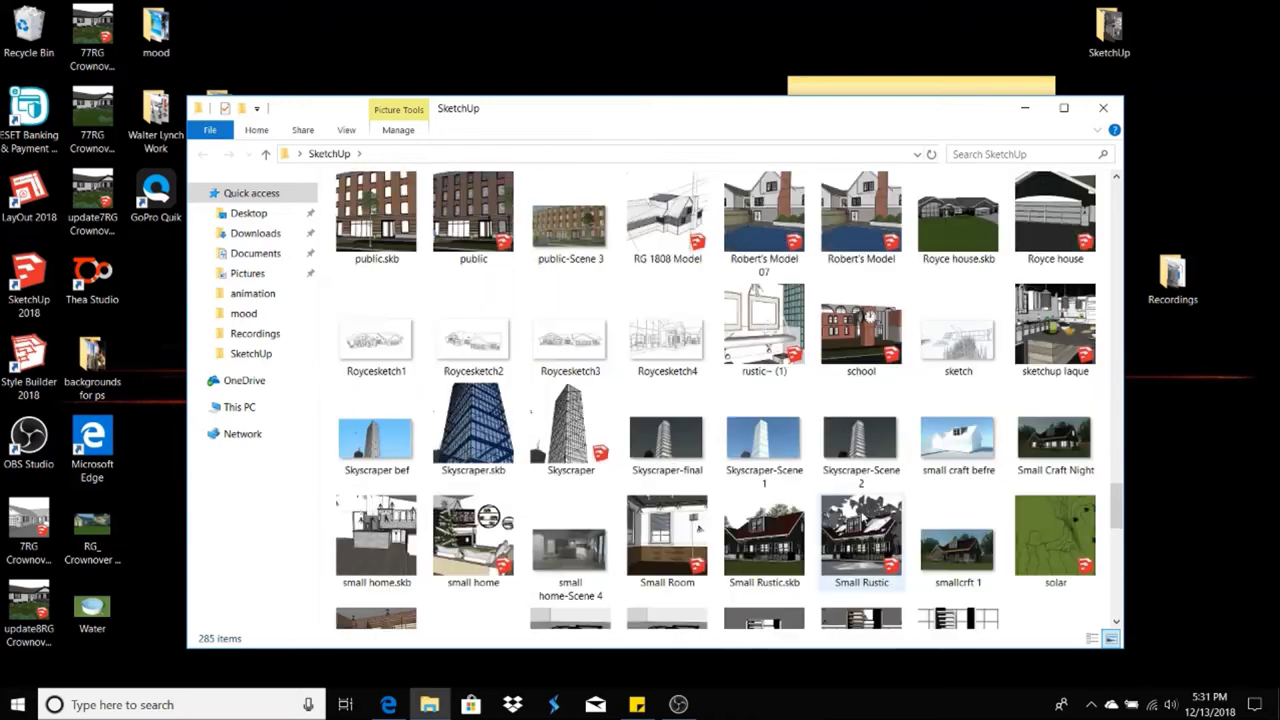
pyautogui.doubleClick(786, 298)
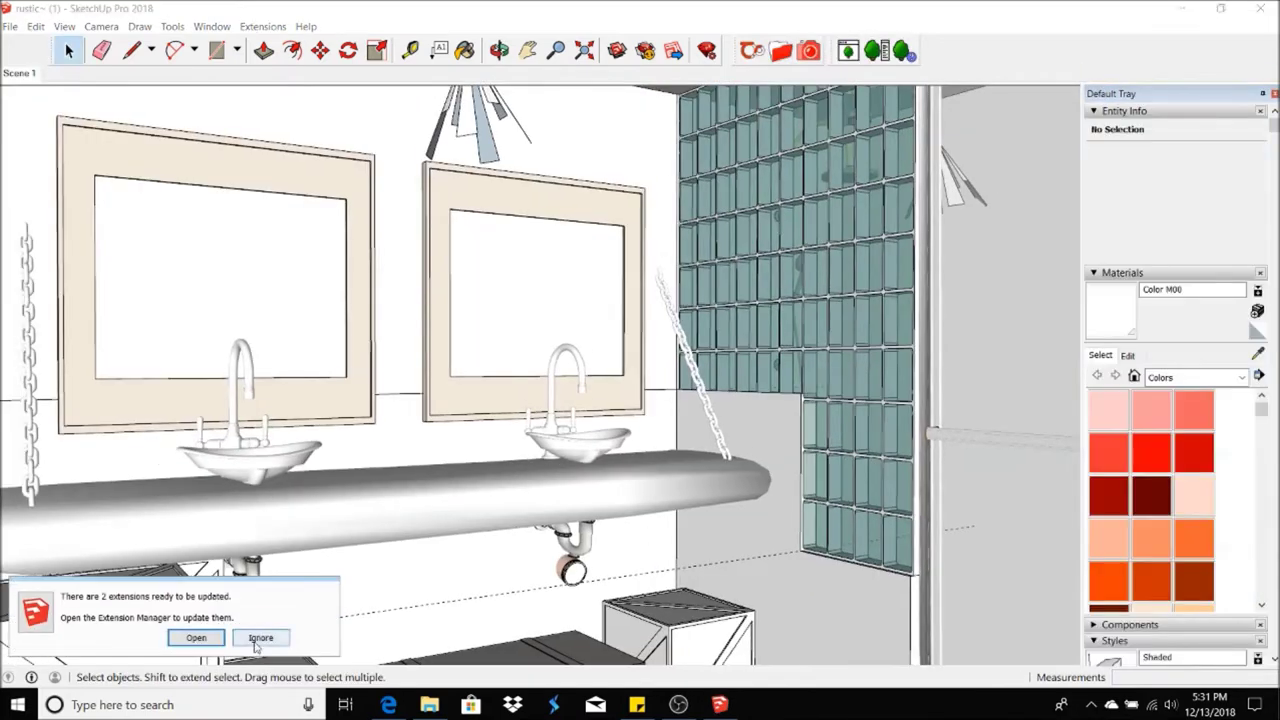
# - Dismiss the update notice, dock the Thea Render window at the right and start the interactive render
pyautogui.click(258, 639)
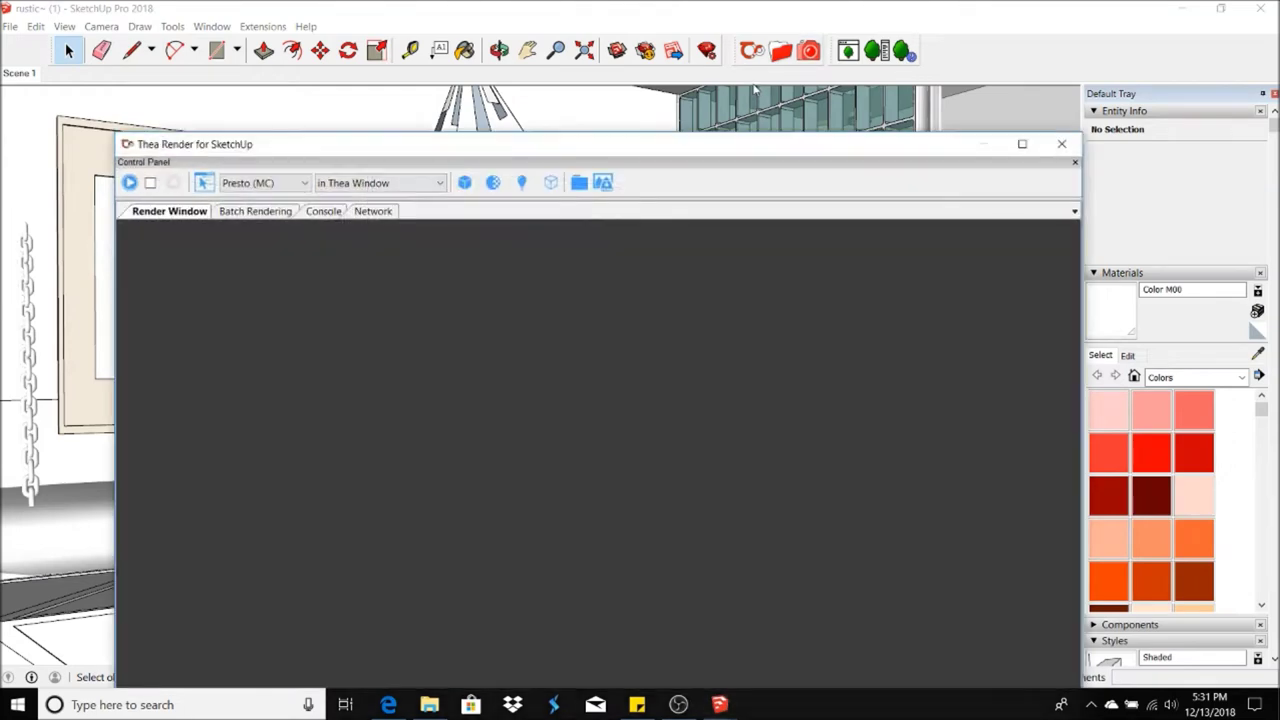
pyautogui.moveTo(108, 146); pyautogui.dragTo(566, 114)
pyautogui.moveTo(760, 117); pyautogui.dragTo(938, 101)
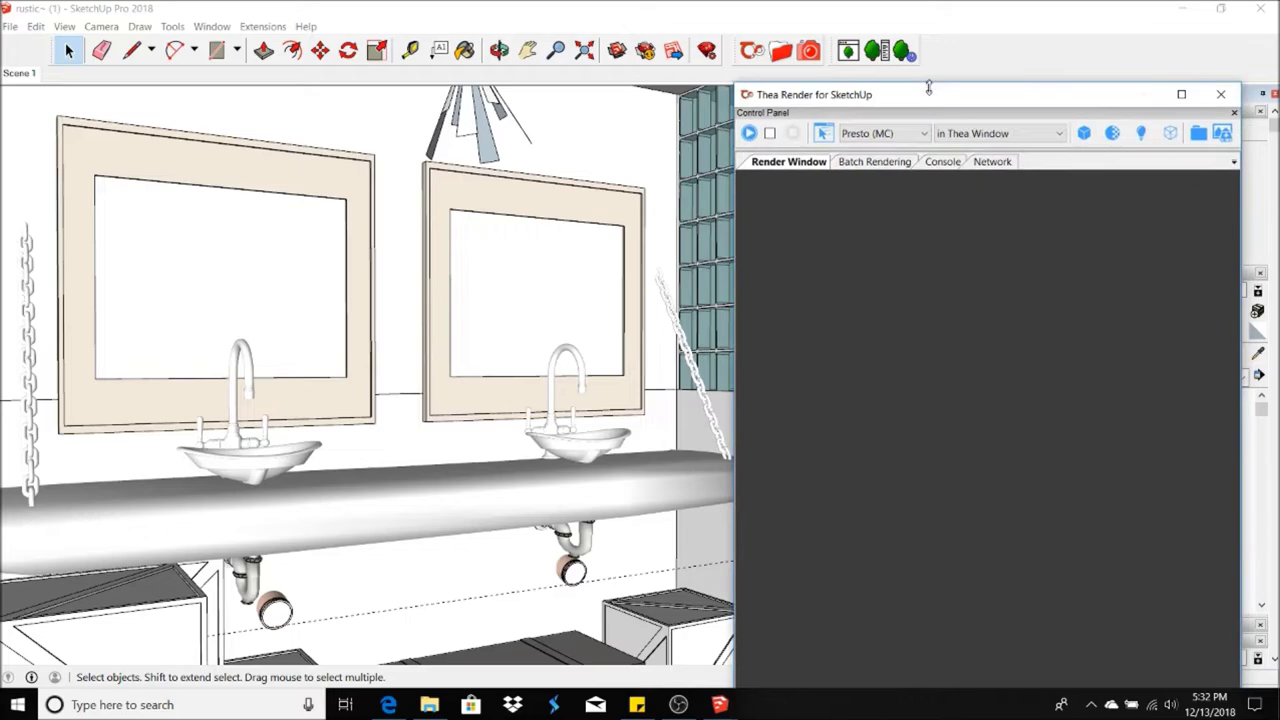
pyautogui.moveTo(896, 688)
pyautogui.mouseDown()
pyautogui.moveTo(896, 656)
pyautogui.moveTo(893, 668)
pyautogui.mouseUp()
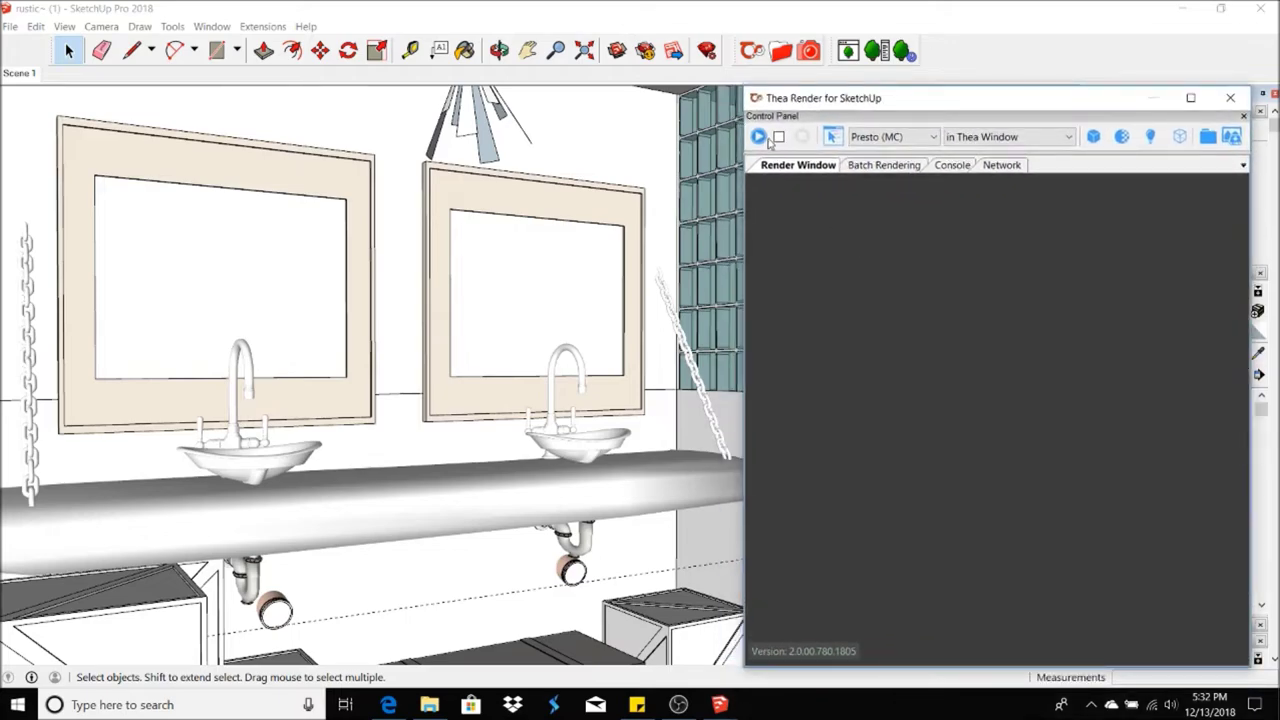
pyautogui.click(760, 137)
# - Orbit and zoom to a frontal view of the vanity and select the countertop face
pyautogui.moveTo(457, 300)
pyautogui.mouseDown(button='middle')
pyautogui.moveTo(514, 334)
pyautogui.moveTo(477, 393)
pyautogui.moveTo(430, 380)
pyautogui.mouseUp(button='middle')
pyautogui.scroll(-3, 477, 393)
pyautogui.click(101, 26)
pyautogui.moveTo(158, 336); pyautogui.dragTo(487, 350)
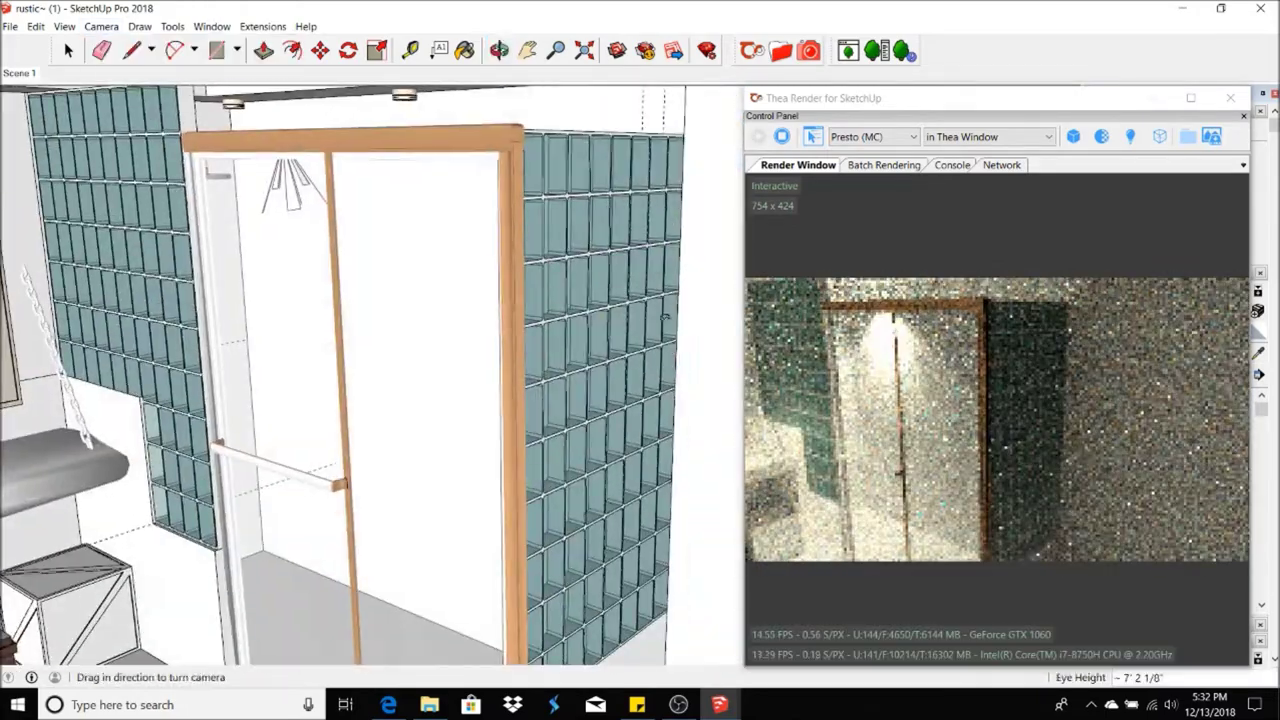
pyautogui.scroll(3, 487, 350)
pyautogui.scroll(3, 487, 355)
pyautogui.scroll(3, 485, 365)
pyautogui.press('space')
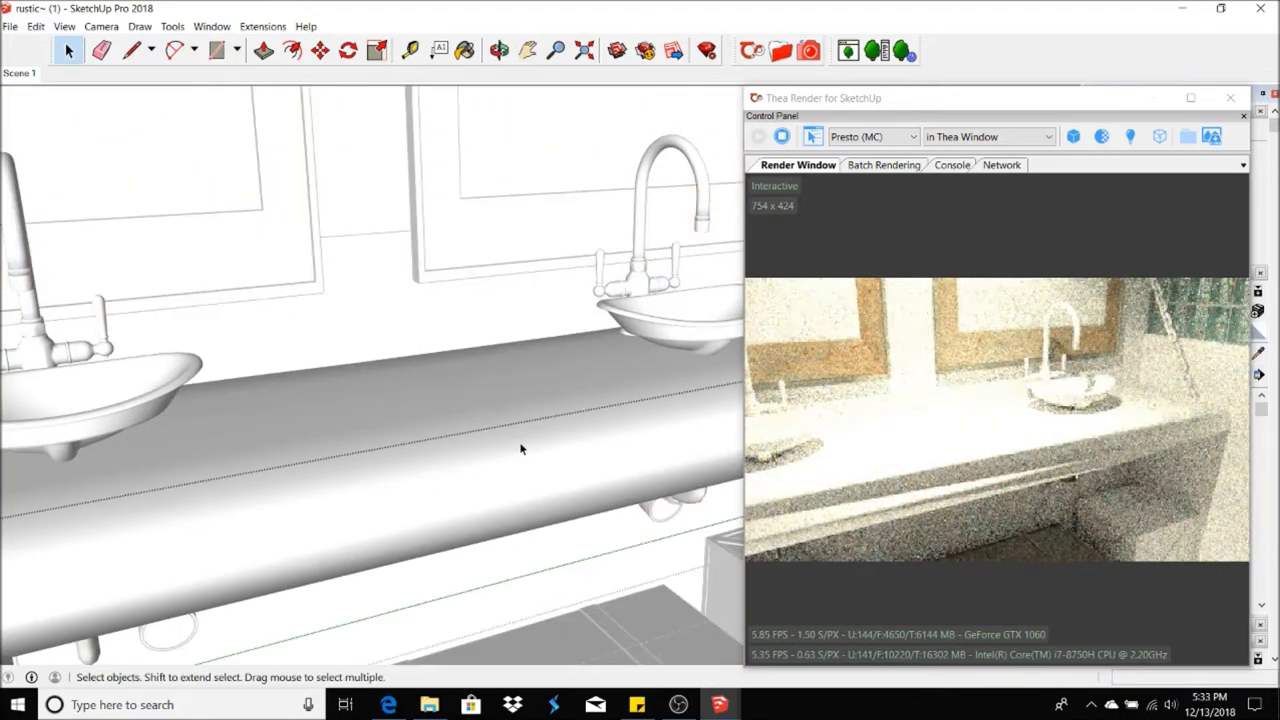
pyautogui.click(529, 443)
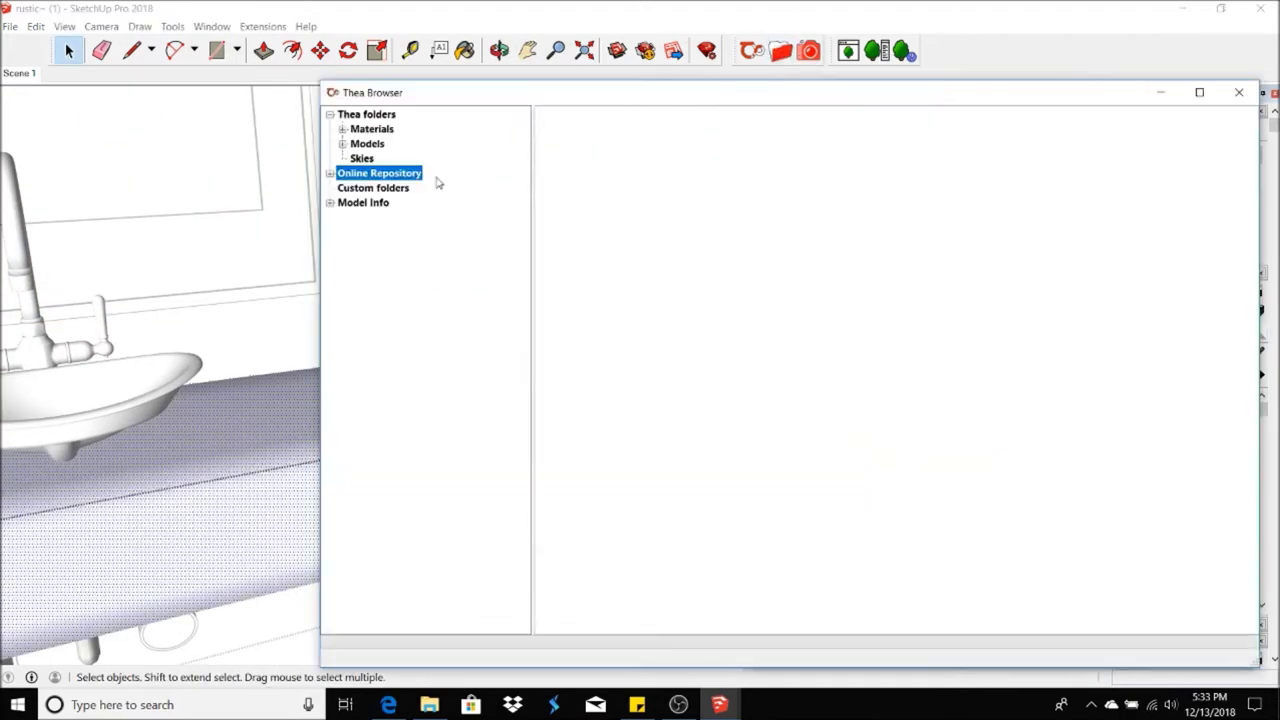
# - Browse the Wood (51-94) material groups and try the old_wook_0_A7 wood
pyautogui.click(381, 512)
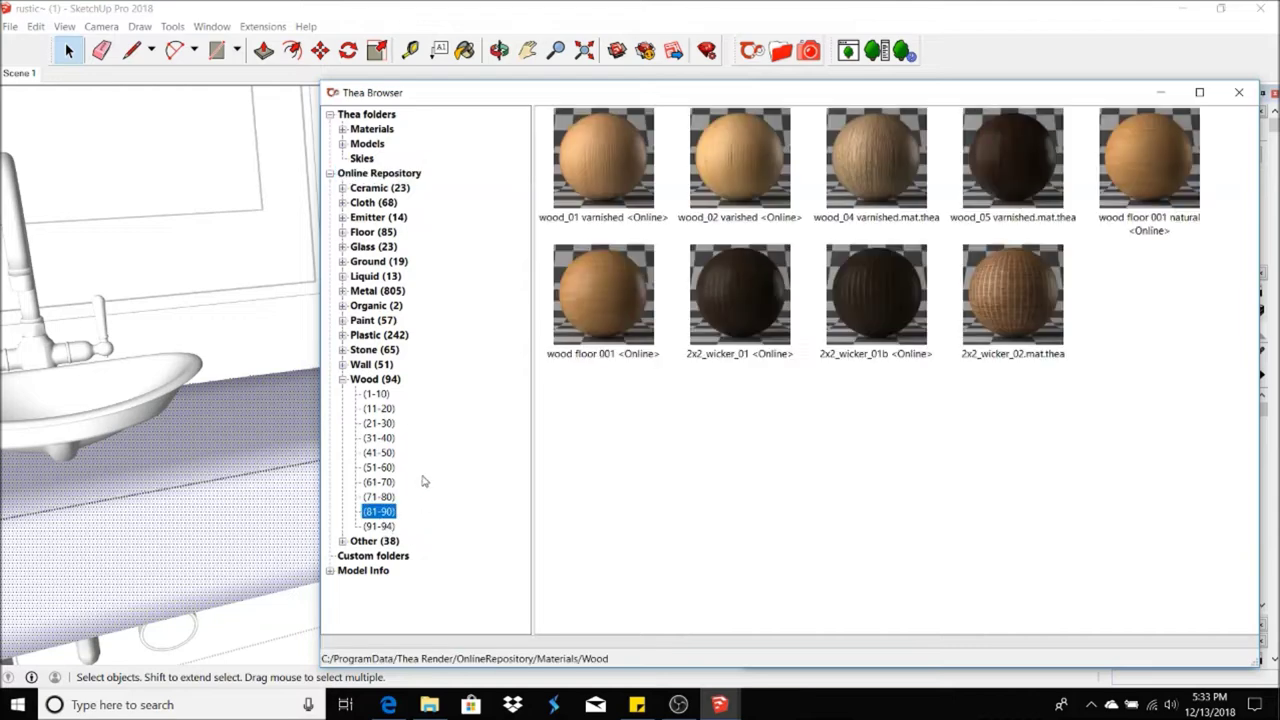
pyautogui.click(379, 526)
pyautogui.click(377, 497)
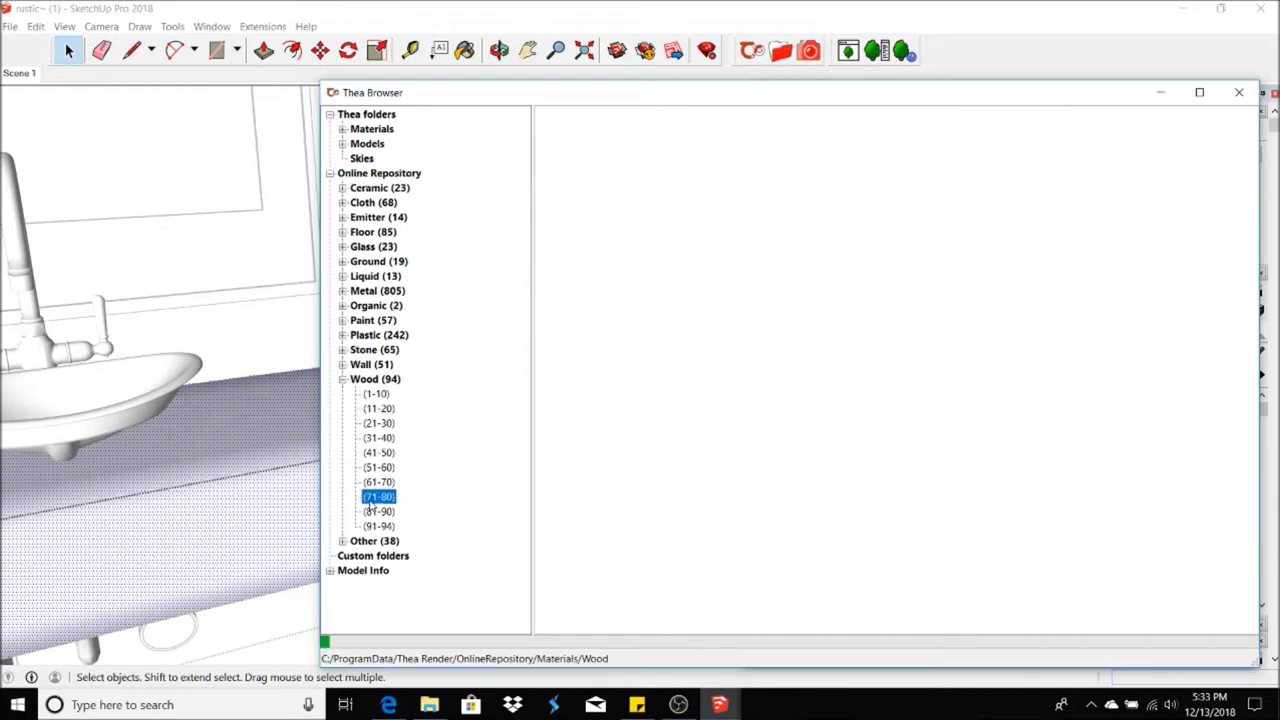
pyautogui.click(379, 482)
pyautogui.click(380, 467)
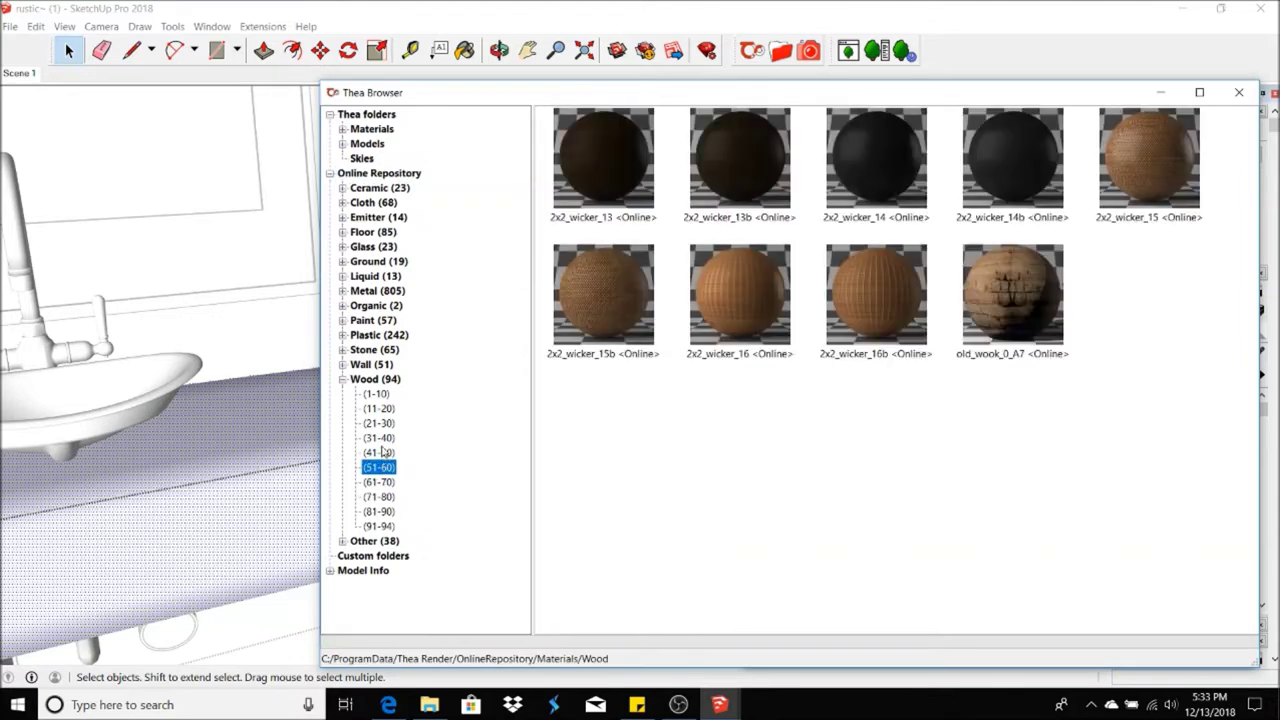
pyautogui.doubleClick(1010, 282)
pyautogui.click(937, 391)
# - Paint the countertop with Oak_Rustic_6813 from Wood (31-40) and orbit closer to inspect it
pyautogui.click(381, 452)
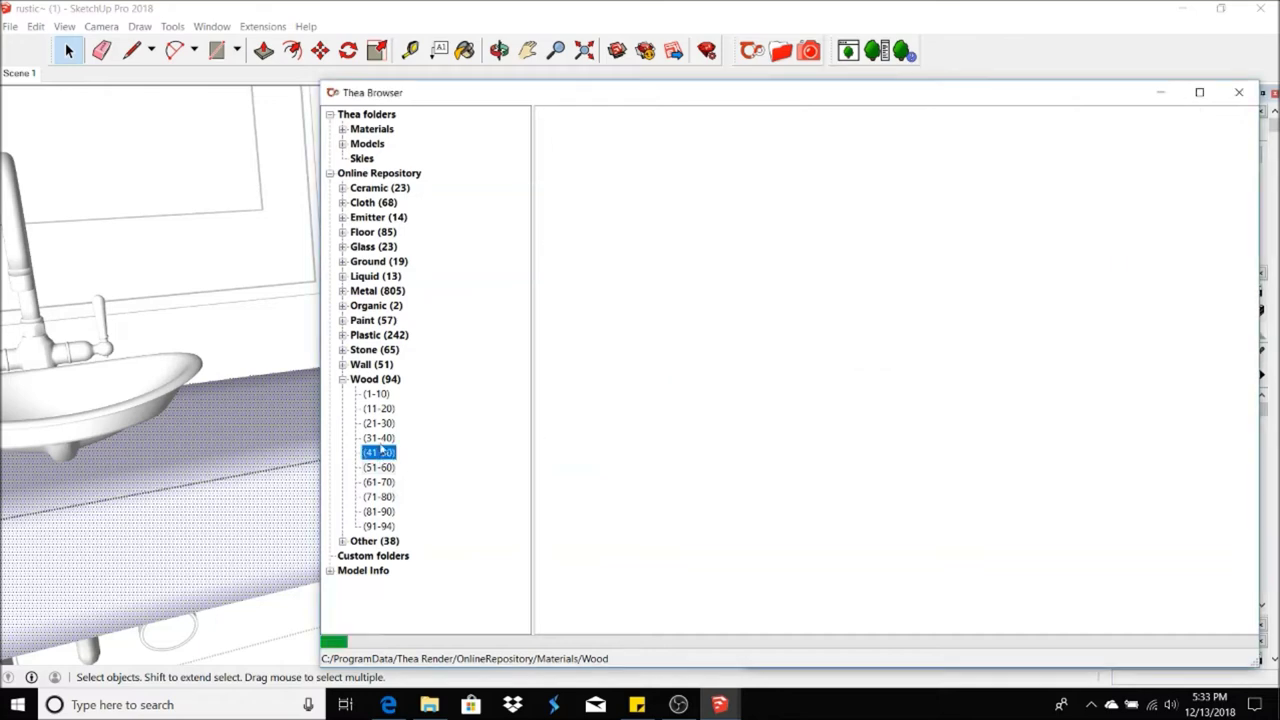
pyautogui.click(381, 438)
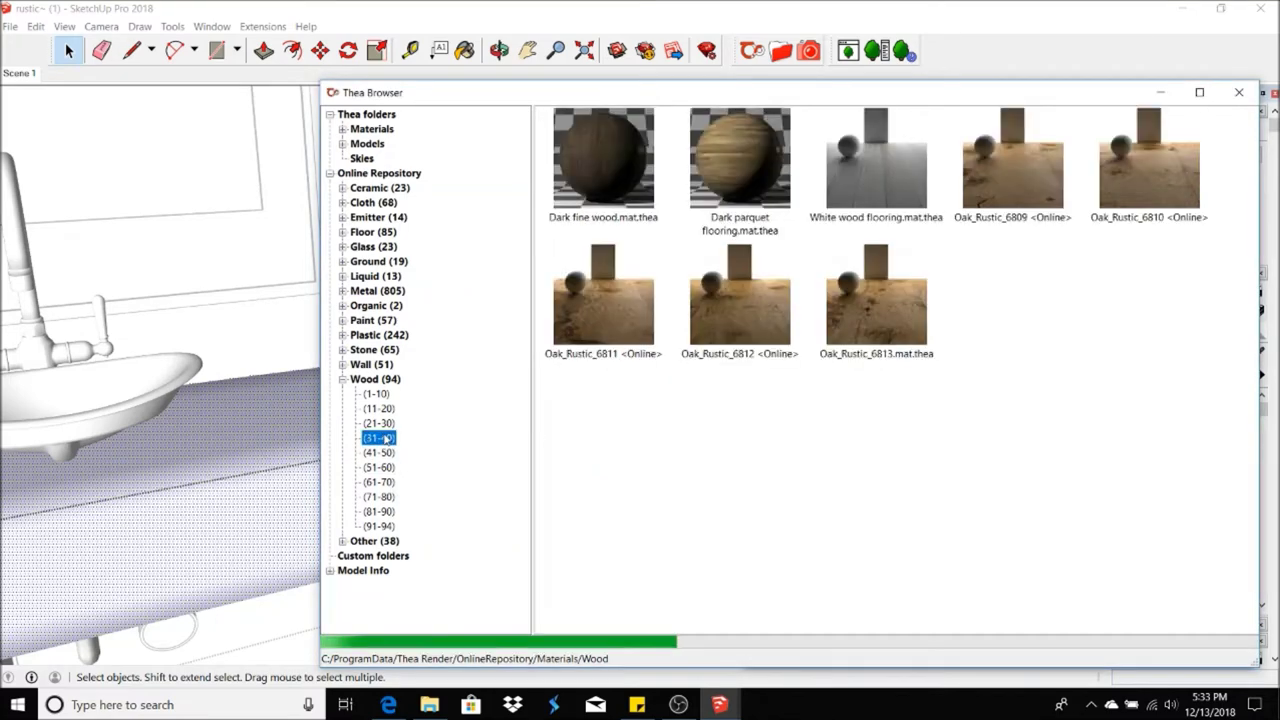
pyautogui.doubleClick(876, 300)
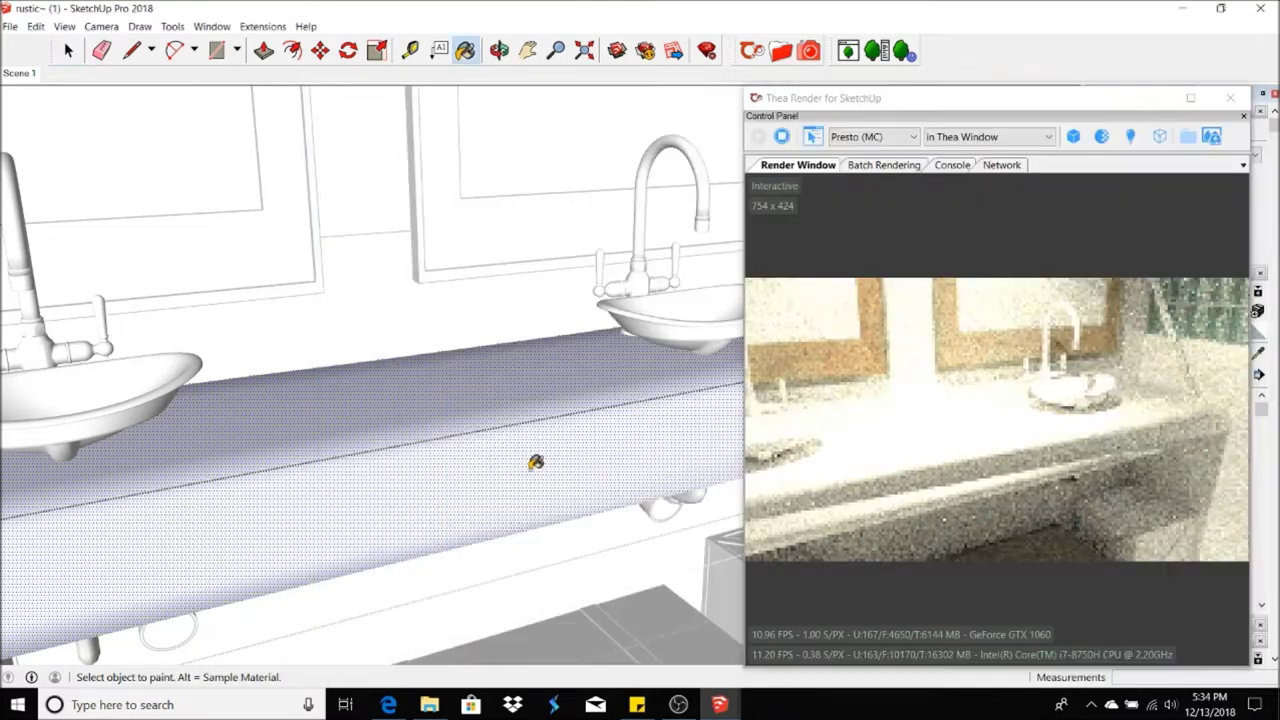
pyautogui.click(529, 537)
pyautogui.click(499, 50)
pyautogui.moveTo(580, 551)
pyautogui.mouseDown()
pyautogui.moveTo(414, 397)
pyautogui.moveTo(524, 335)
pyautogui.moveTo(68, 50)
pyautogui.mouseUp()
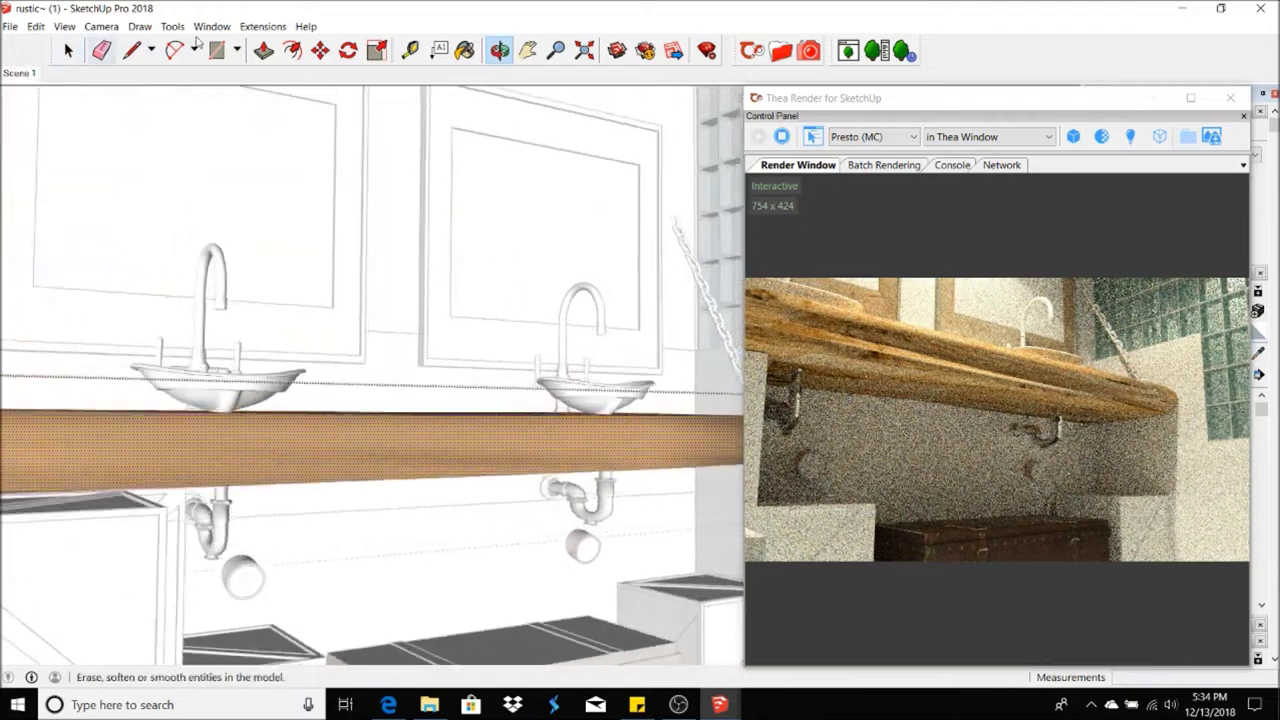
pyautogui.press('space')
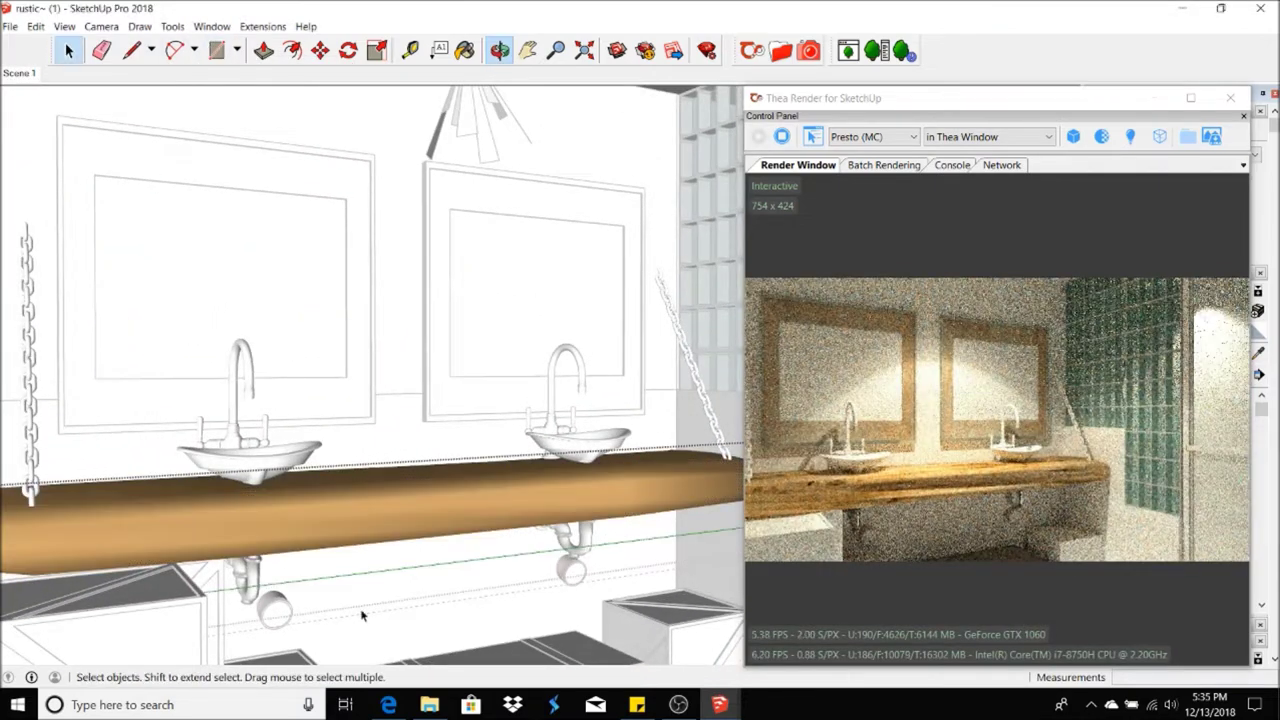
# - Reverse the faces of the boxes under the vanity
pyautogui.click(697, 630)
pyautogui.scroll(2, 692, 629)
pyautogui.scroll(3, 686, 628)
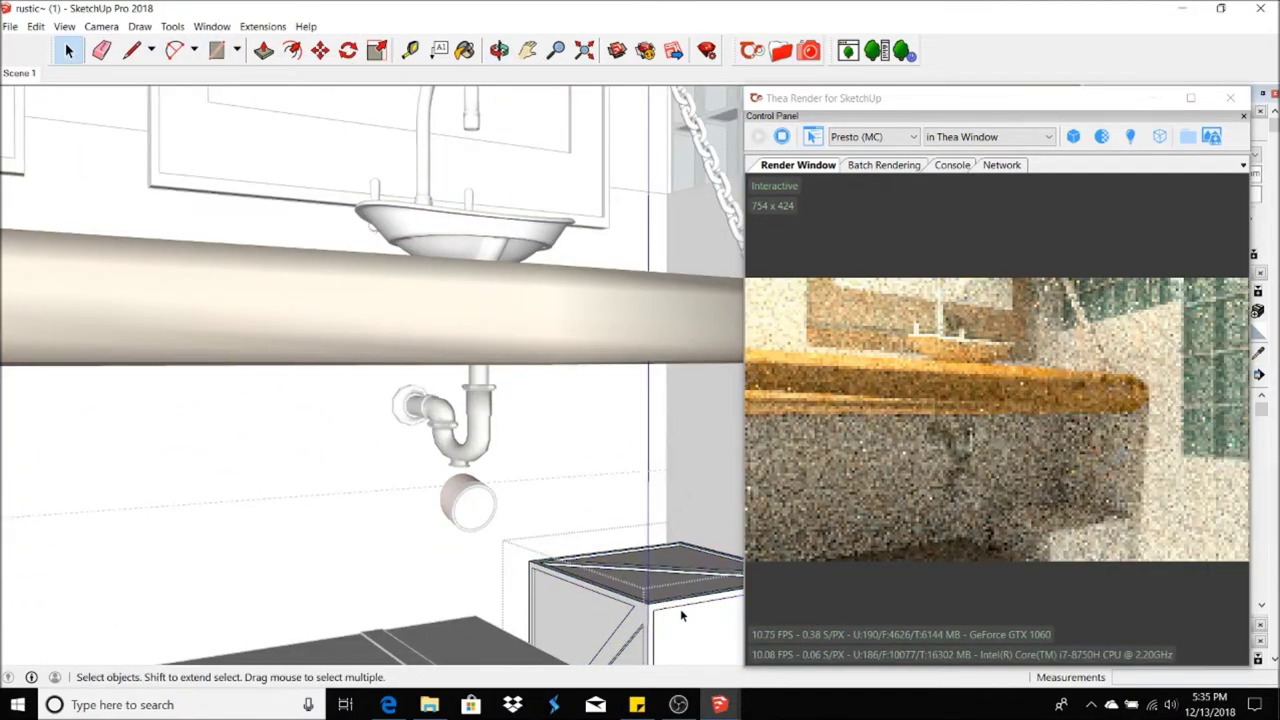
pyautogui.click(465, 50)
pyautogui.click(40, 75)
pyautogui.click(68, 50)
pyautogui.rightClick(692, 632)
pyautogui.click(746, 579)
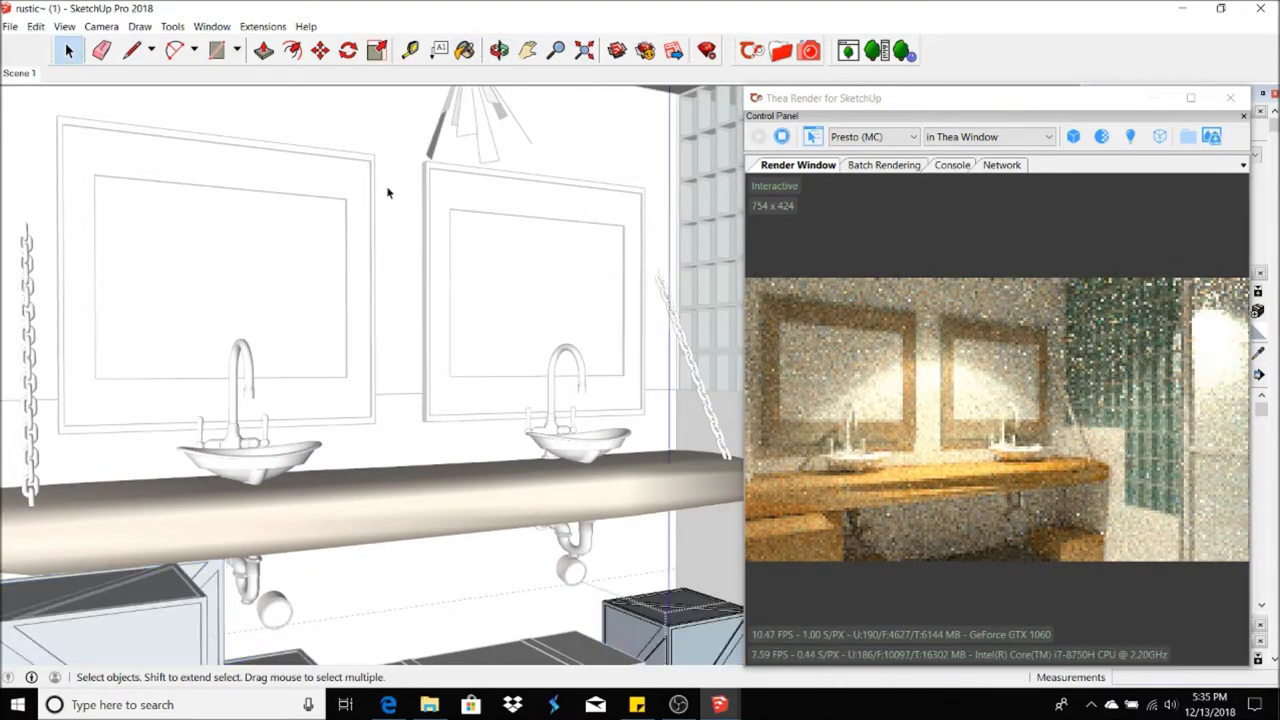
# - Select the hanging chain, pick Copper Deco from the Thea Metals materials, and return to Scene 1
pyautogui.scroll(3, 574, 337)
pyautogui.moveTo(600, 420)
pyautogui.keyDown('shift'); pyautogui.mouseDown(button='middle')
pyautogui.moveTo(572, 508)
pyautogui.moveTo(463, 330)
pyautogui.mouseUp(button='middle'); pyautogui.keyUp('shift')
pyautogui.click(465, 310)
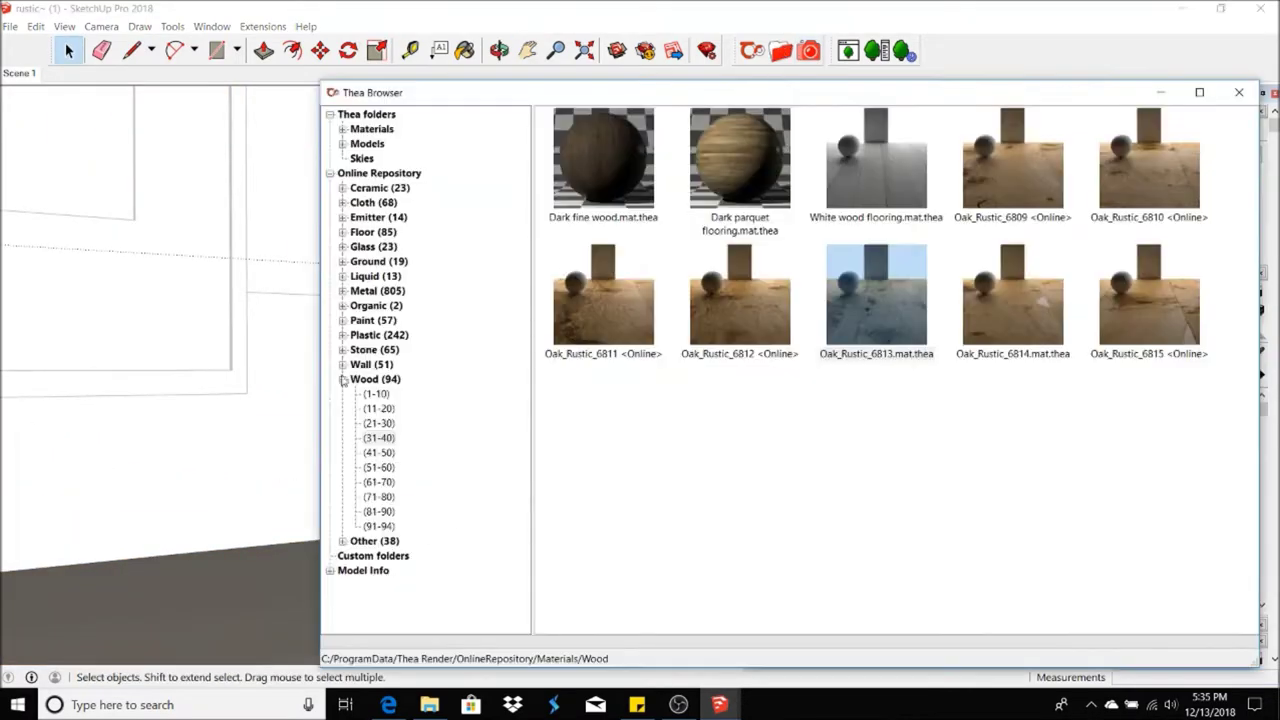
pyautogui.doubleClick(353, 380)
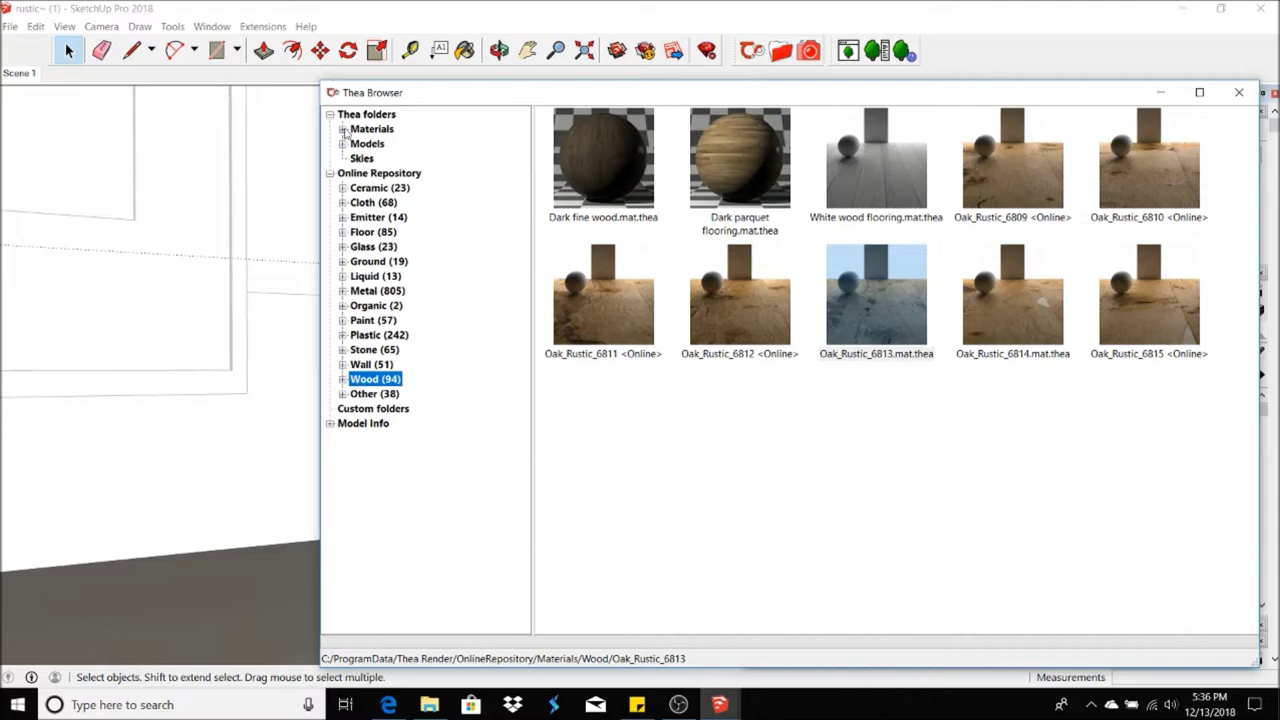
pyautogui.click(342, 129)
pyautogui.click(368, 381)
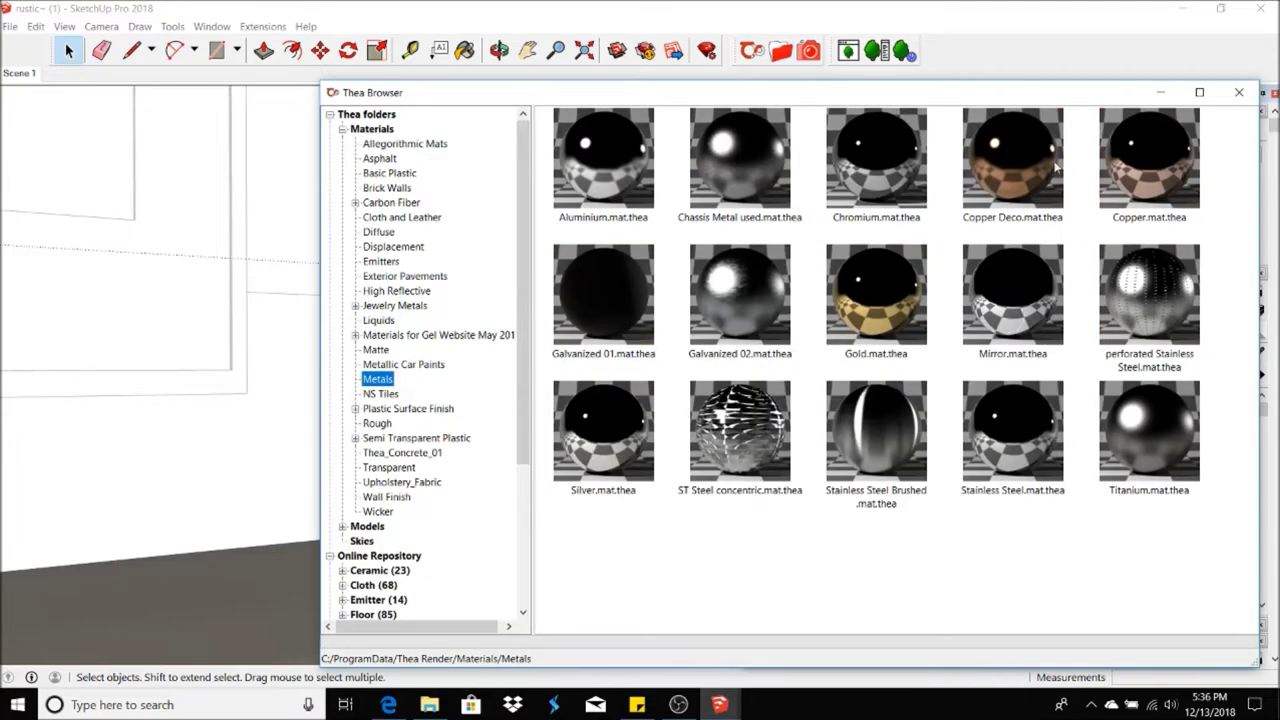
pyautogui.click(1028, 163)
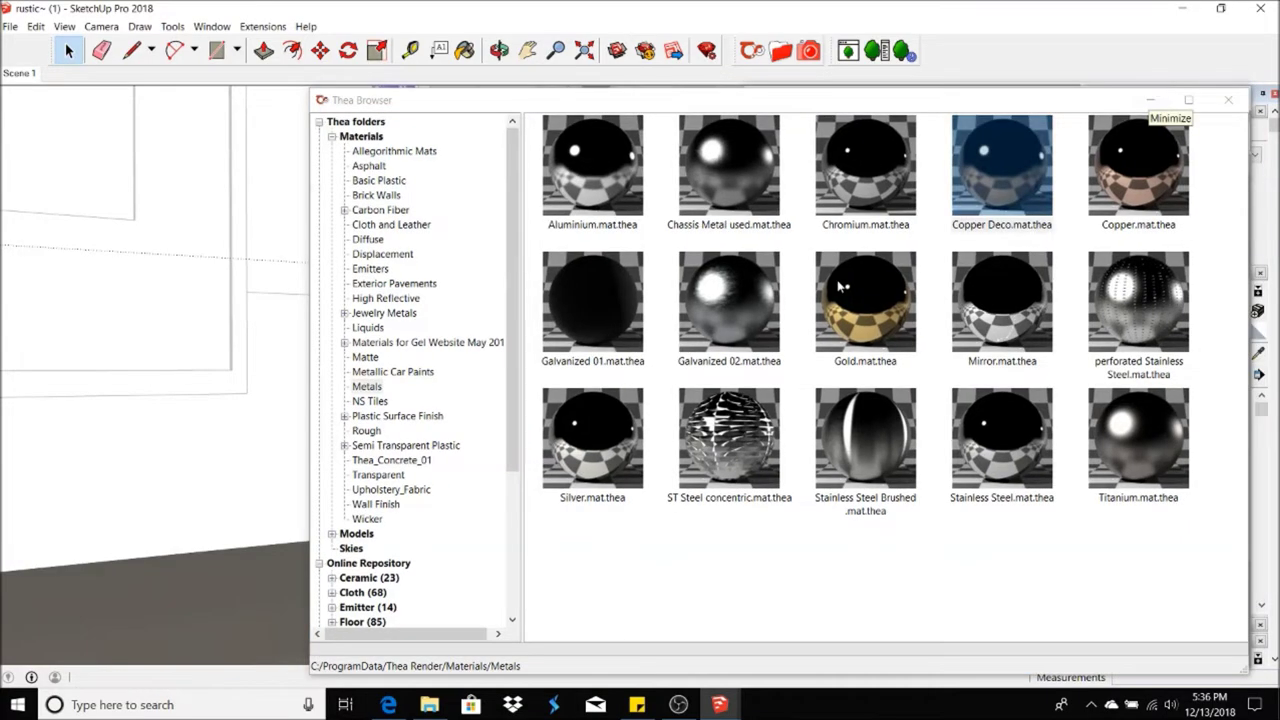
pyautogui.click(1140, 103)
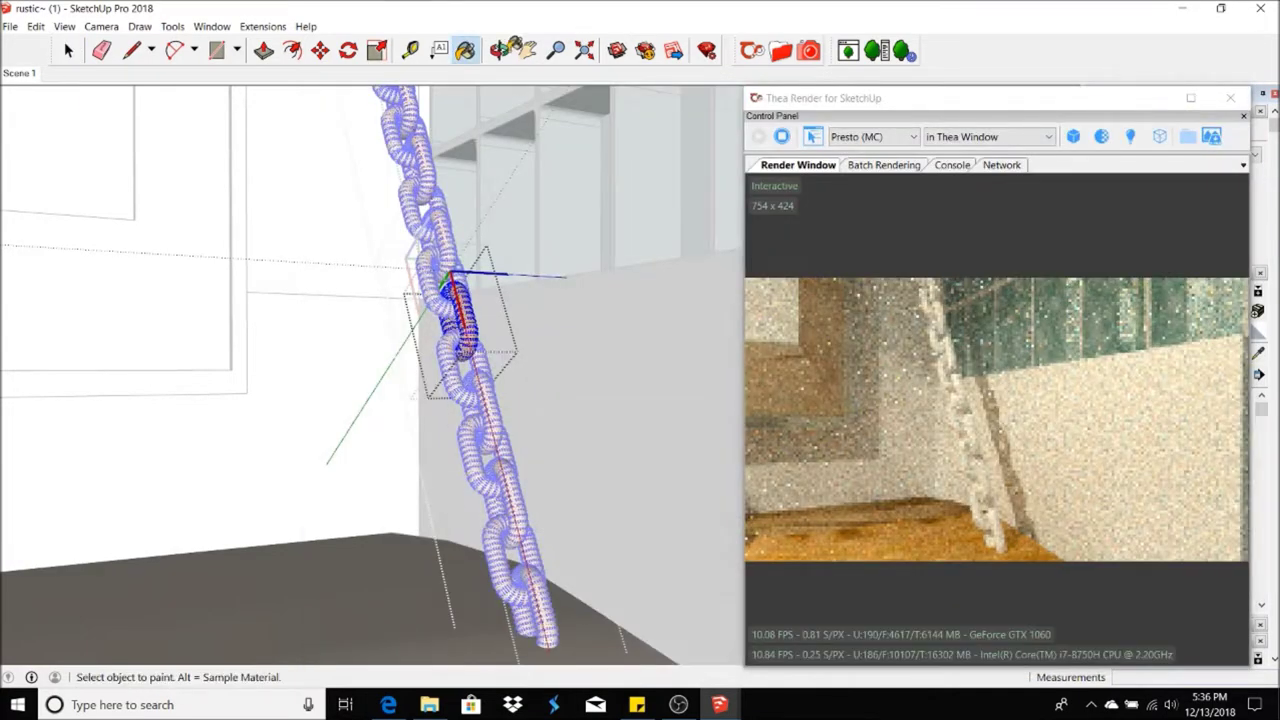
pyautogui.click(19, 73)
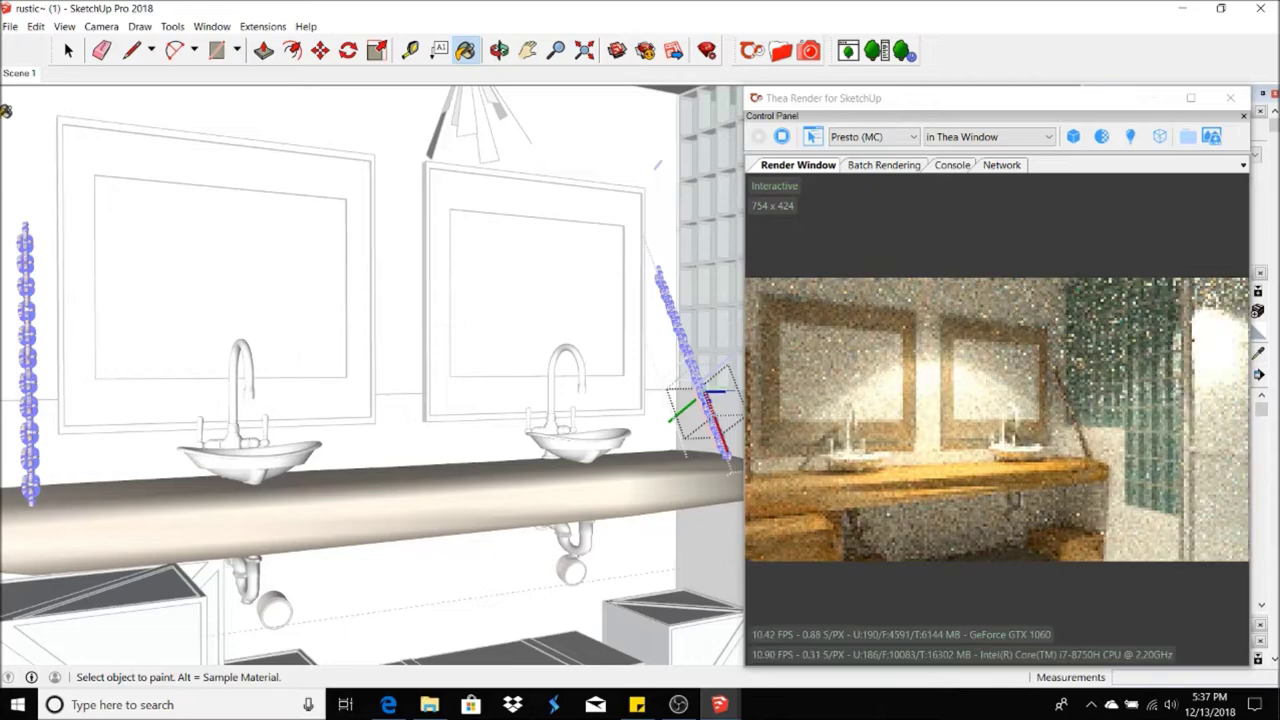
pyautogui.press('space')
pyautogui.scroll(3, 245, 490)
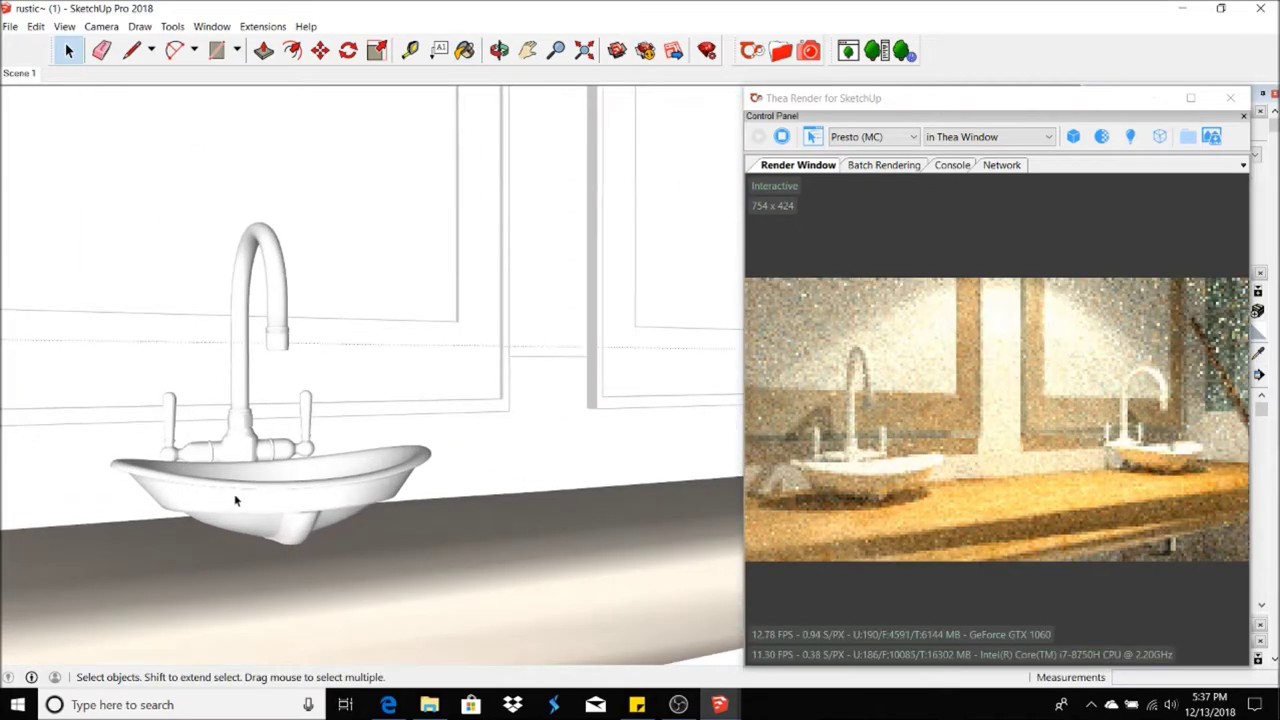
# - Try painting the left sink with wood, then undo it
pyautogui.click(280, 521)
pyautogui.press('b')
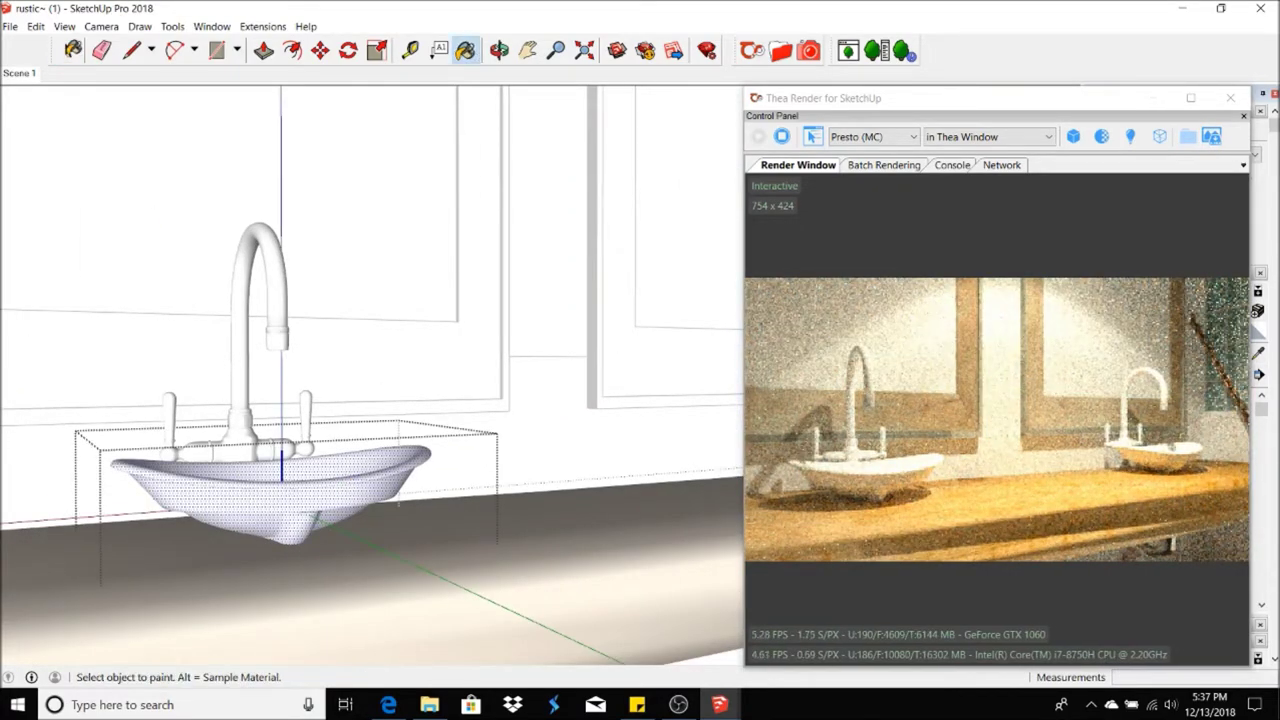
pyautogui.click(215, 452)
pyautogui.press('space')
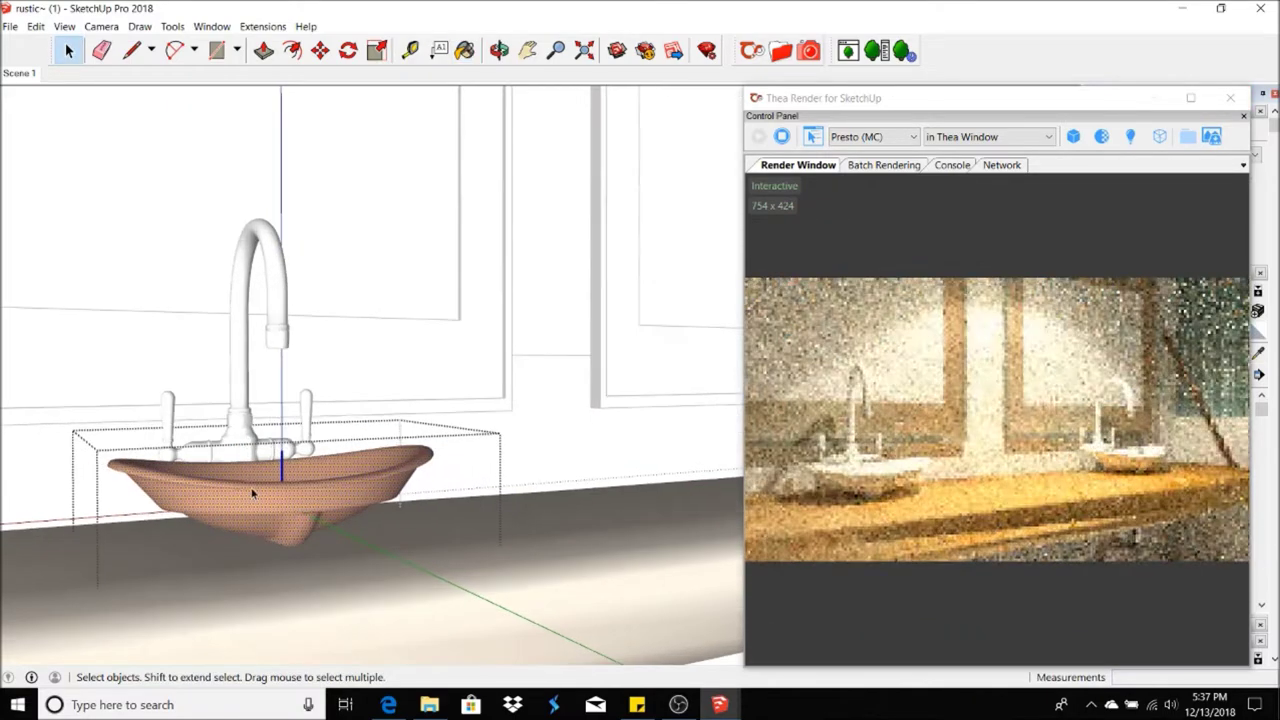
pyautogui.hotkey('ctrl', 'z')
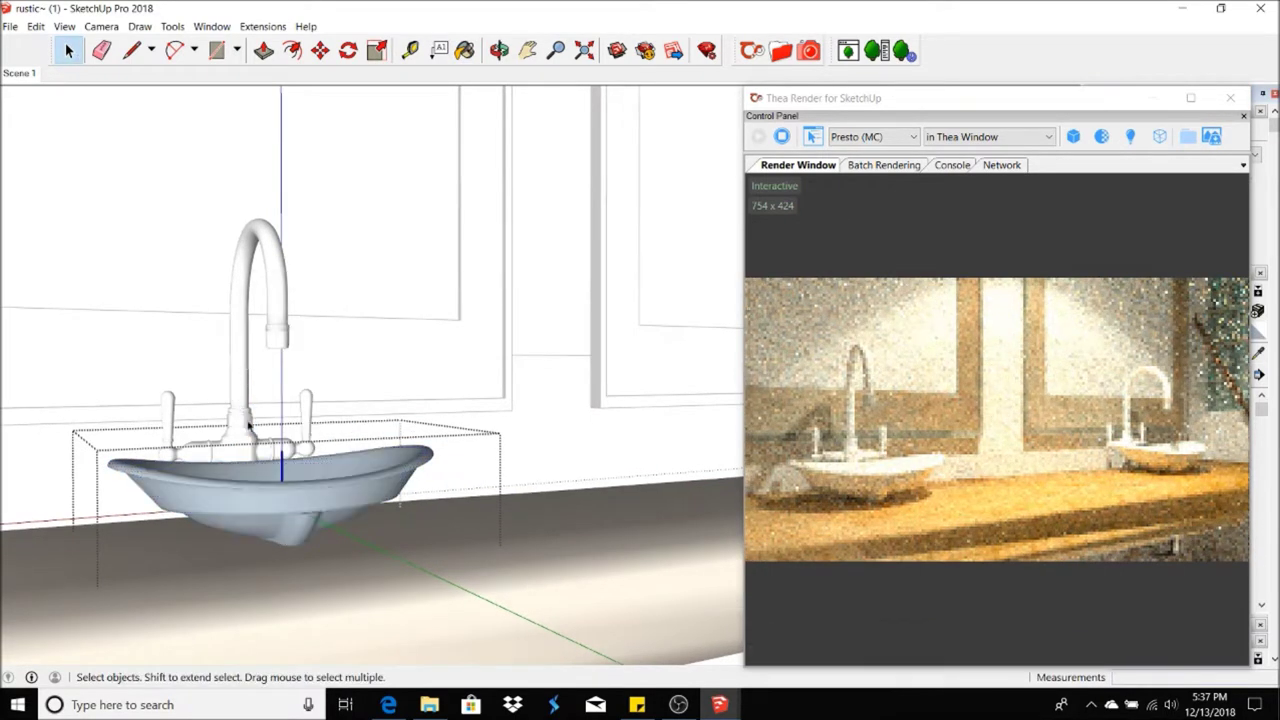
# - Select the faucet spout and base inside the faucet component for painting
pyautogui.scroll(1, 240, 327)
pyautogui.click(240, 327)
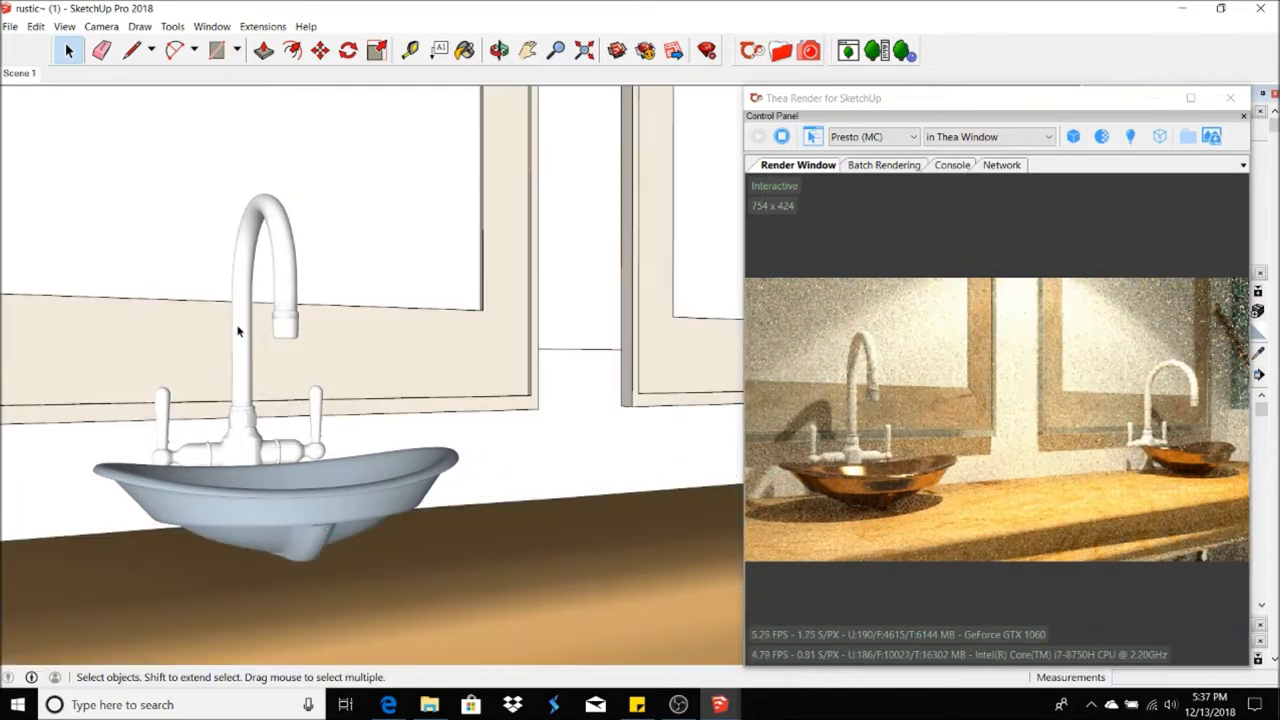
pyautogui.click(268, 250)
pyautogui.doubleClick(268, 250)
pyautogui.press('b')
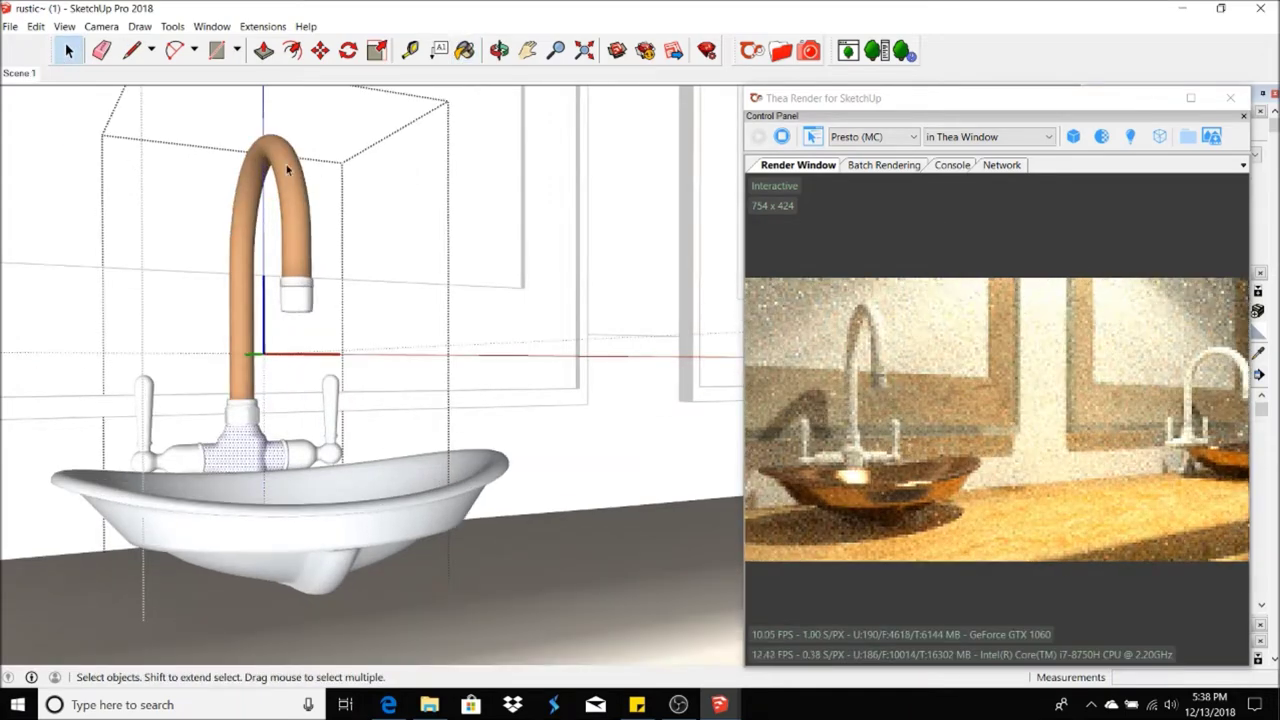
pyautogui.click(211, 459)
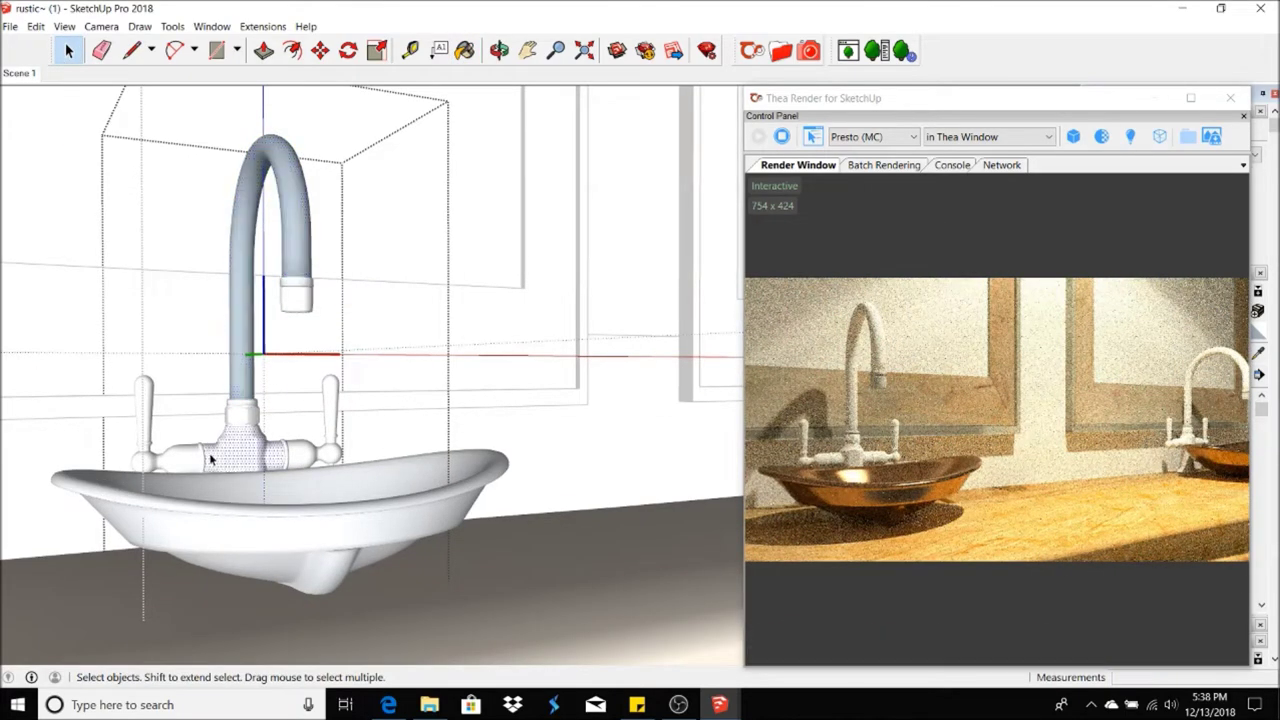
pyautogui.press('b')
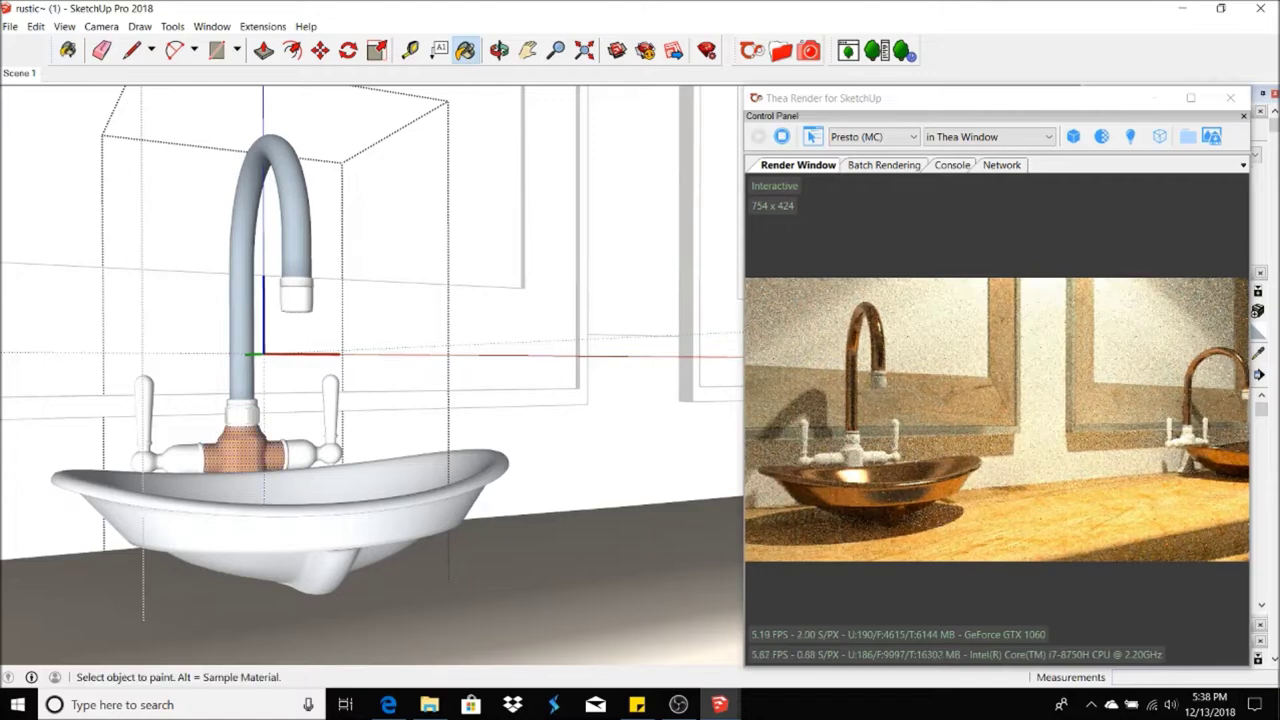
pyautogui.scroll(1, 240, 455)
pyautogui.press('space')
# - Select both faucet lever handles and paint them copper
pyautogui.click(178, 458)
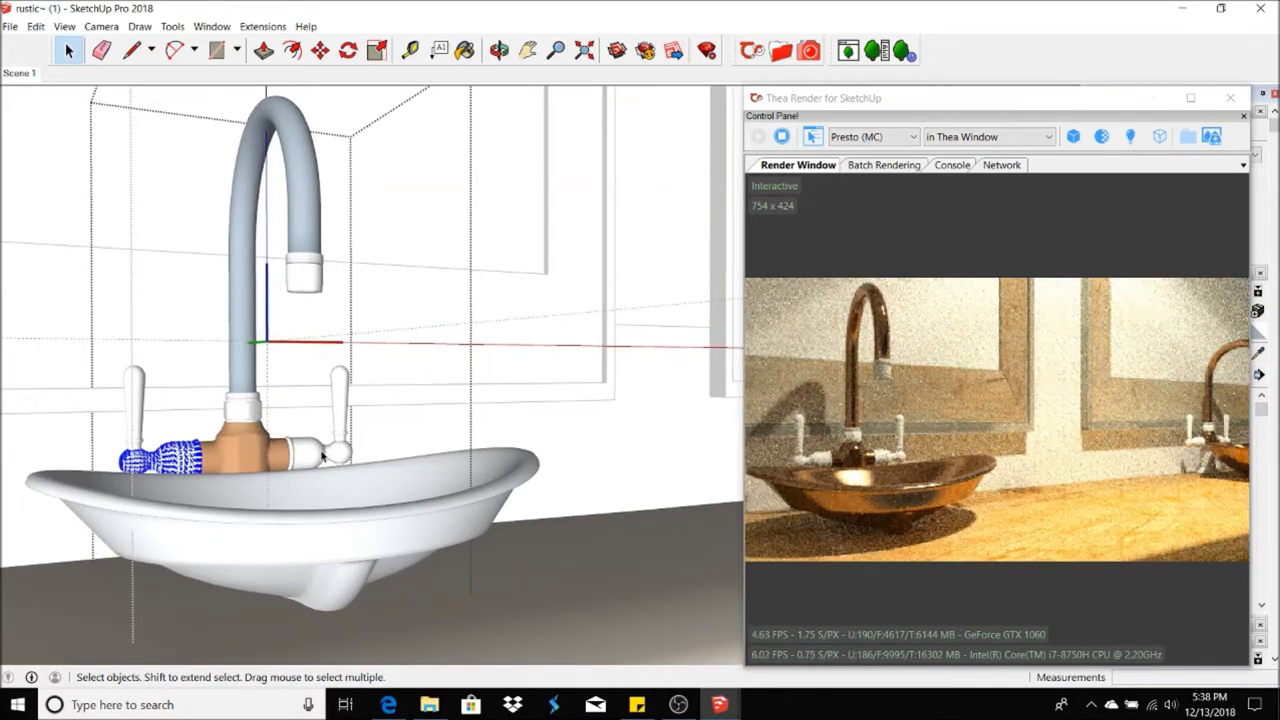
pyautogui.click(68, 52)
pyautogui.scroll(-1, 279, 504)
pyautogui.press('space')
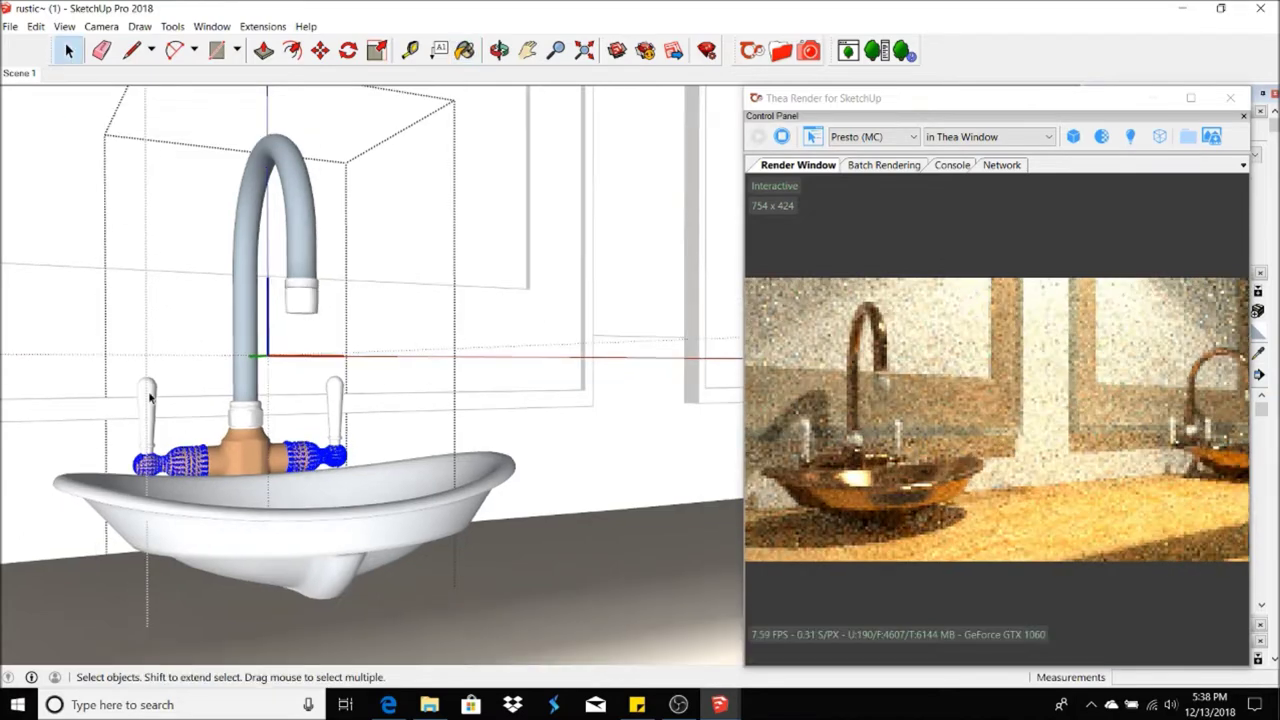
pyautogui.click(336, 400)
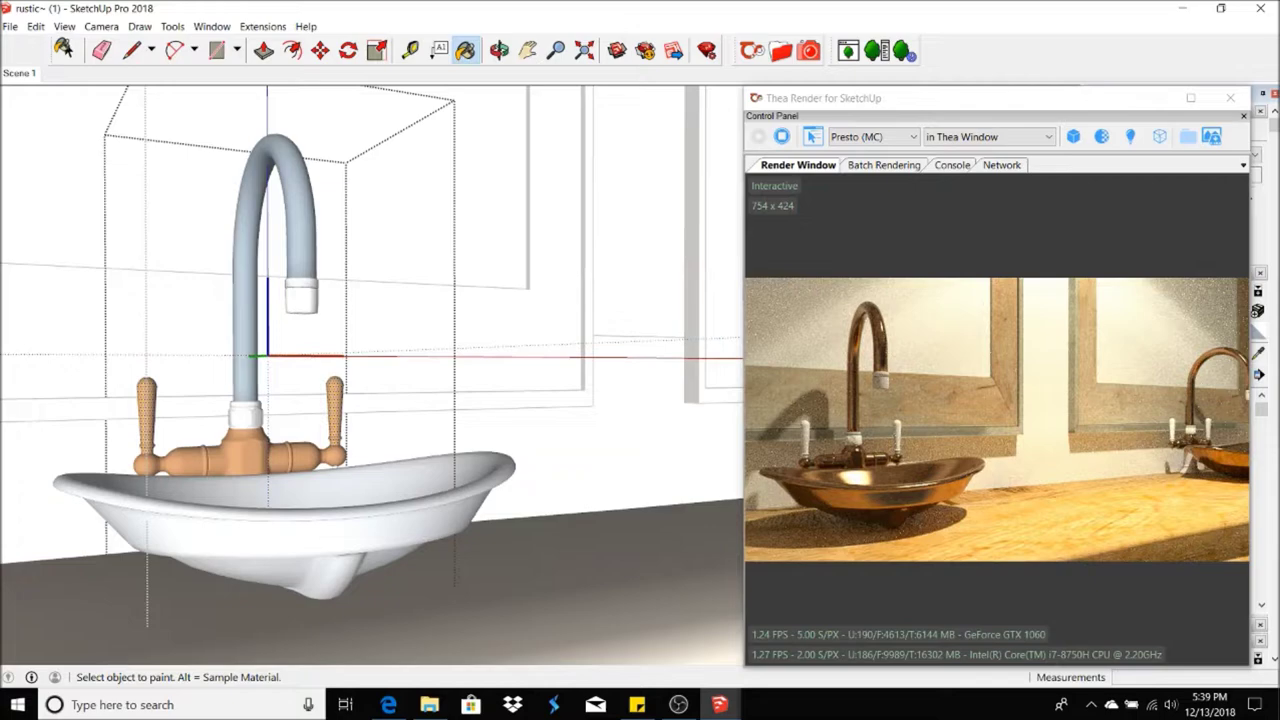
pyautogui.click(66, 46)
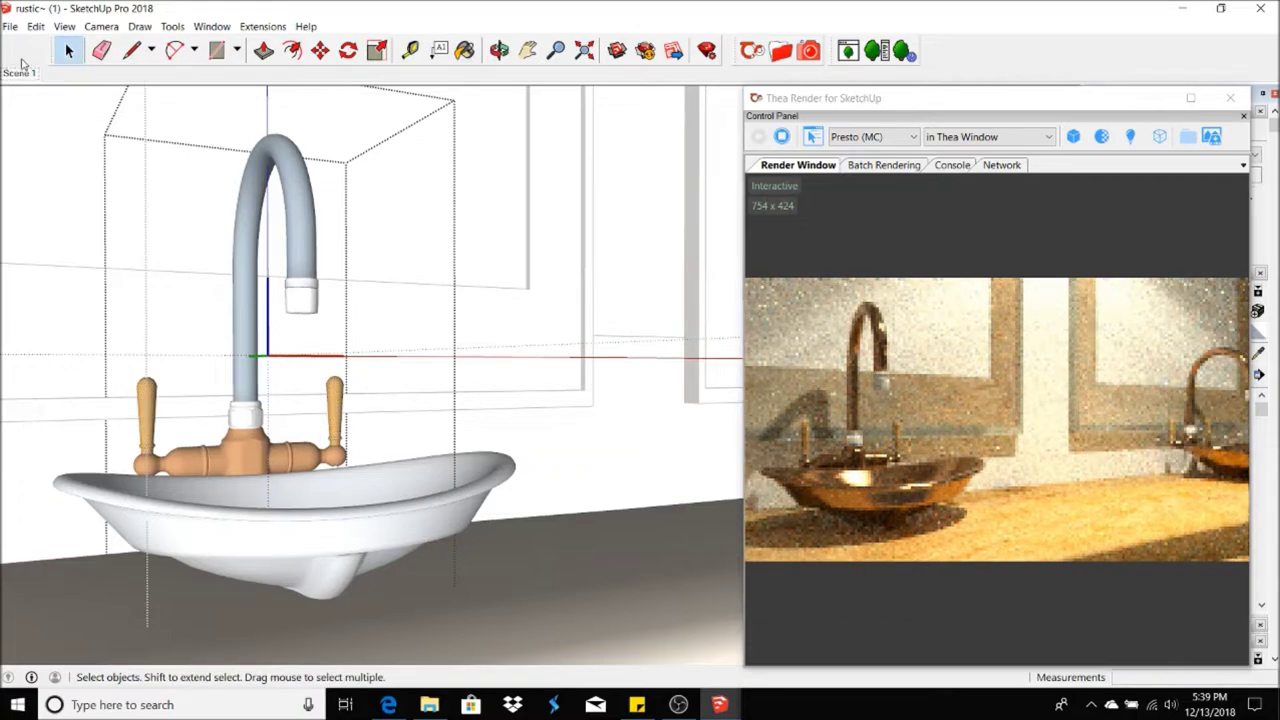
# - Select both vanity mirror frames and paint them with the wood material
pyautogui.click(22, 66)
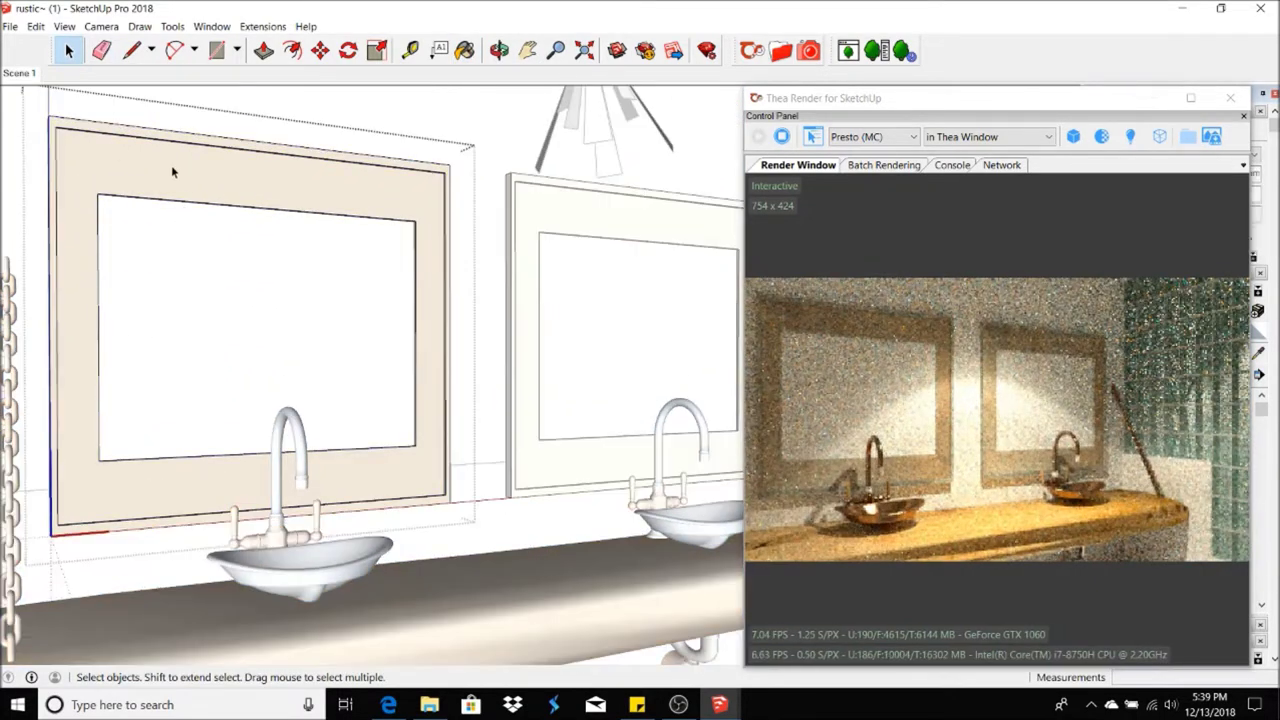
pyautogui.click(171, 172)
pyautogui.keyDown('shift'); pyautogui.click(186, 263); pyautogui.keyUp('shift')
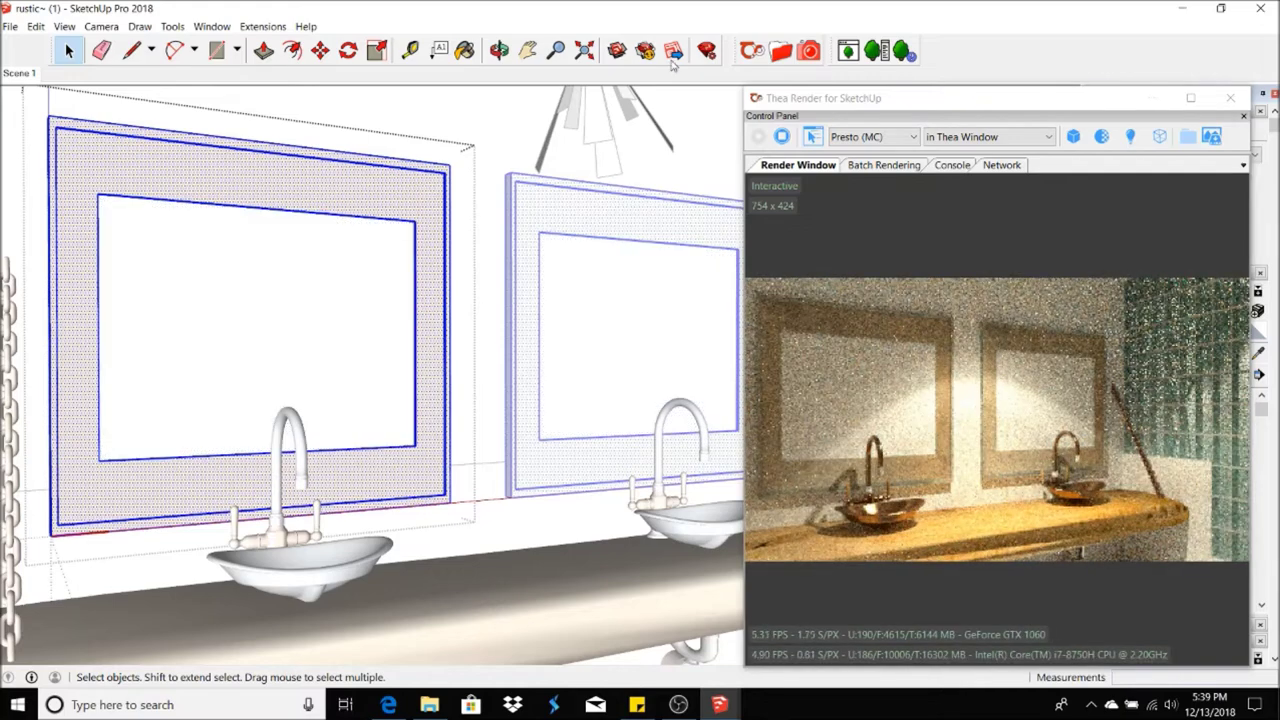
pyautogui.click(465, 50)
pyautogui.click(420, 178)
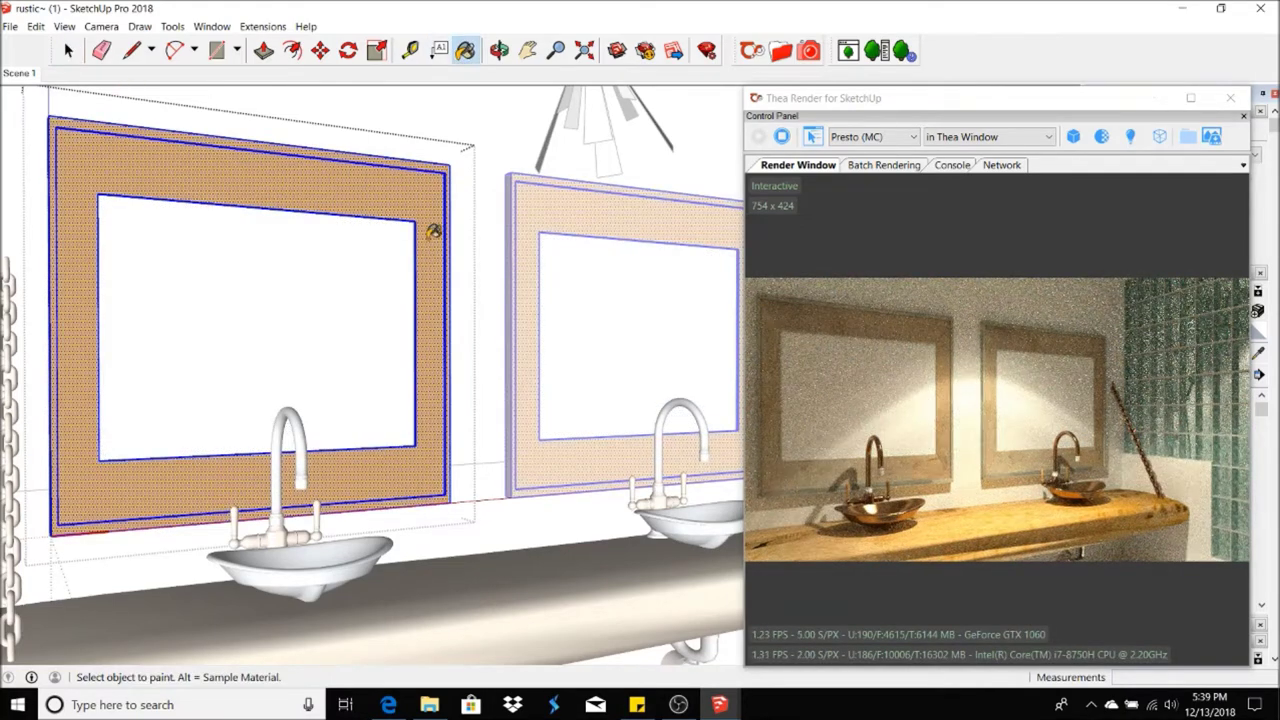
pyautogui.click(20, 74)
pyautogui.press('space')
# - Apply Thea's Mirror.mat.thea material to the mirror panels, then view the glass-block wall
pyautogui.rightClick(146, 157)
pyautogui.press('Escape')
pyautogui.scroll(3, 450, 180)
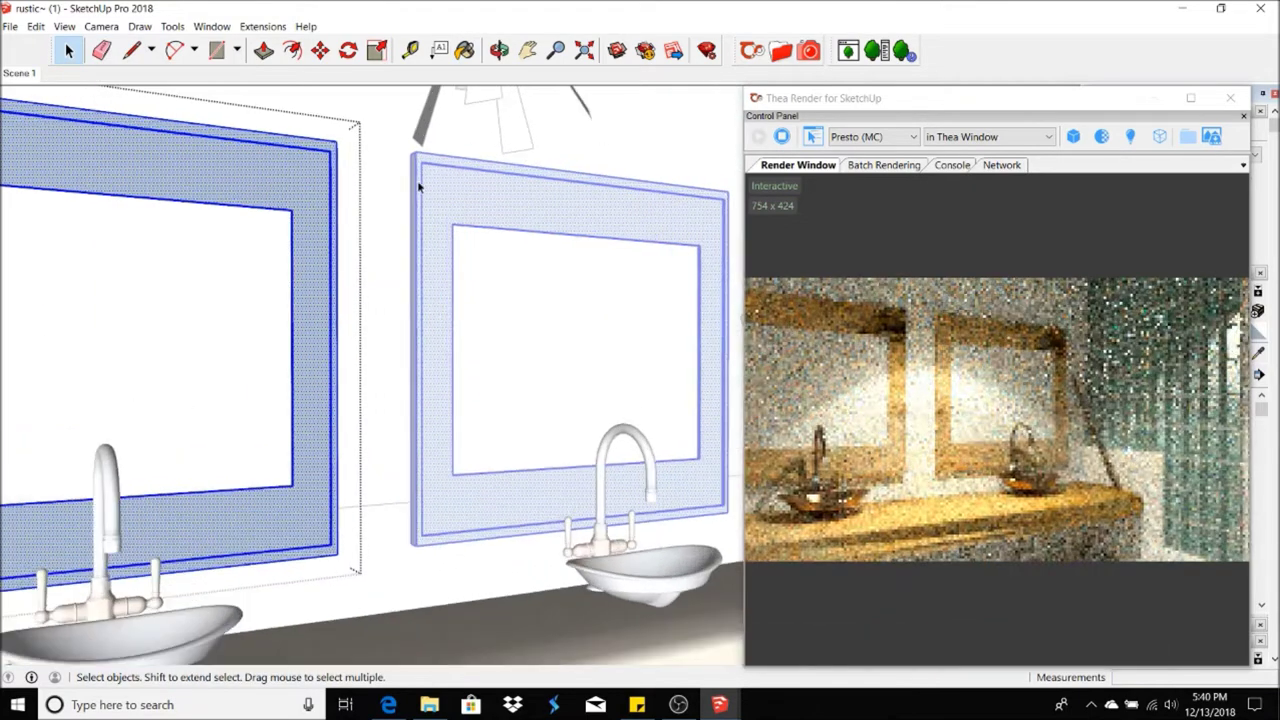
pyautogui.click(781, 50)
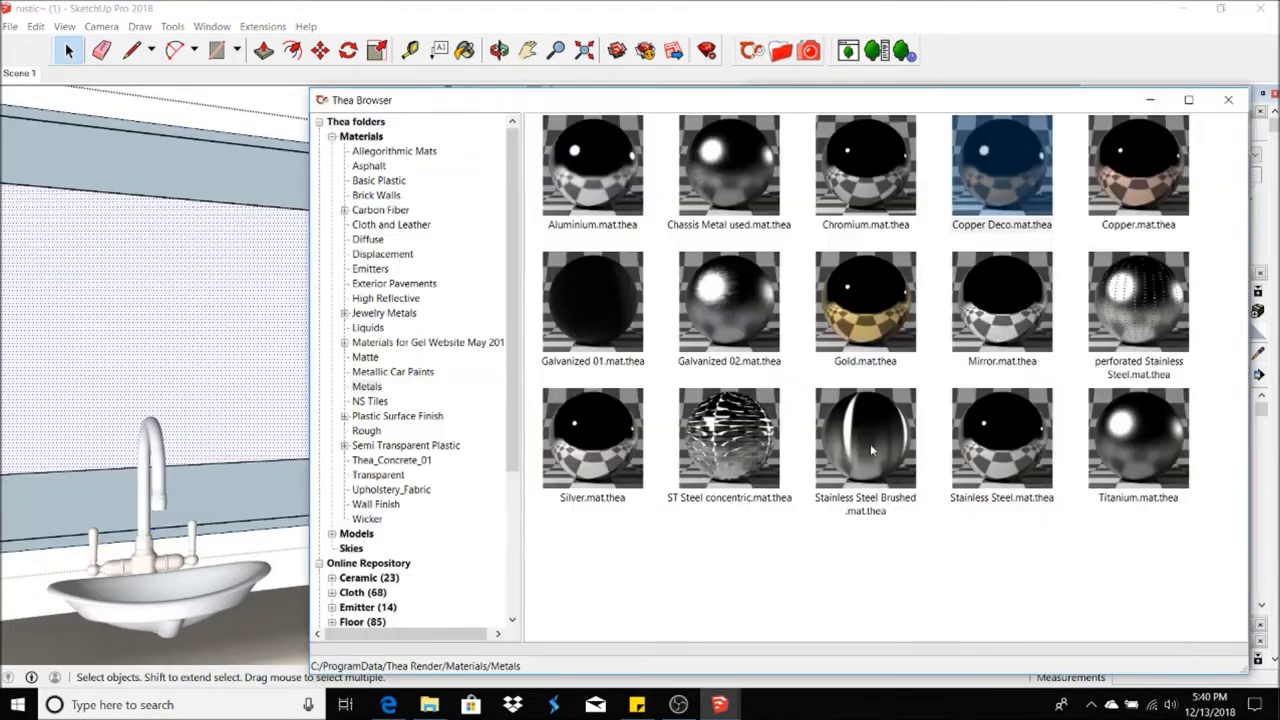
pyautogui.click(983, 320)
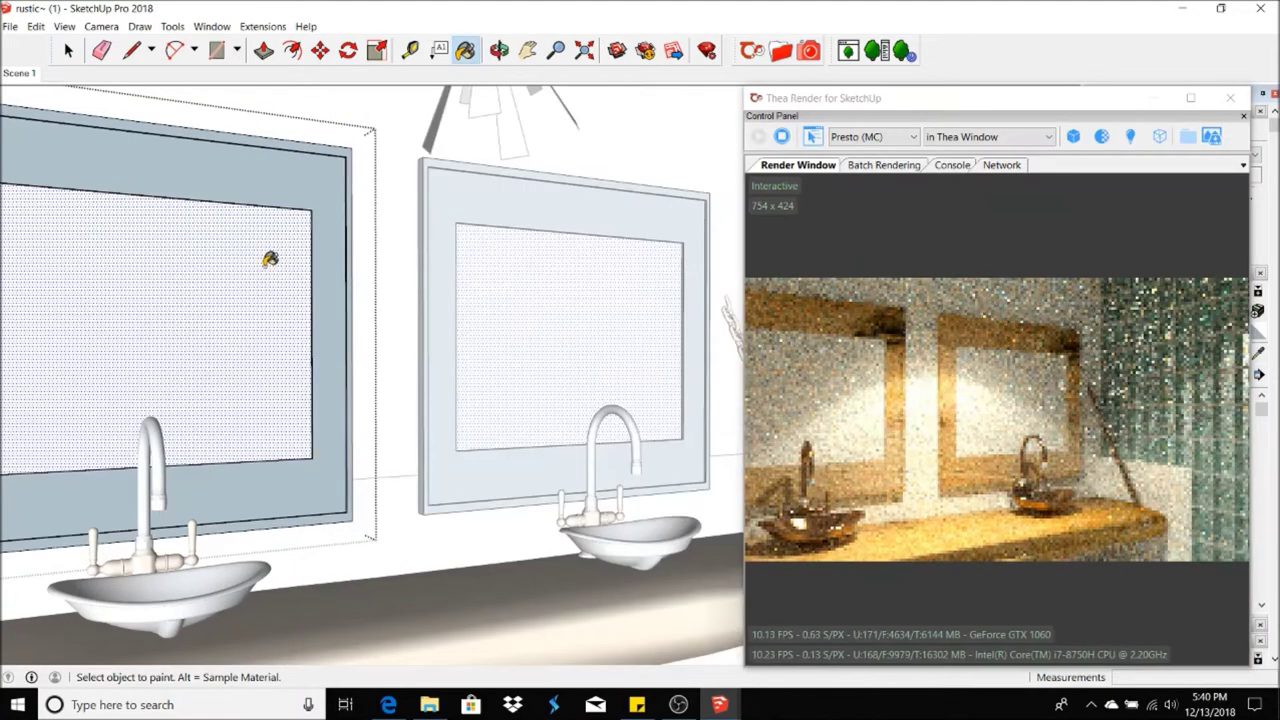
pyautogui.scroll(-1, 273, 238)
pyautogui.moveTo(325, 228); pyautogui.dragTo(121, 190, button='middle')
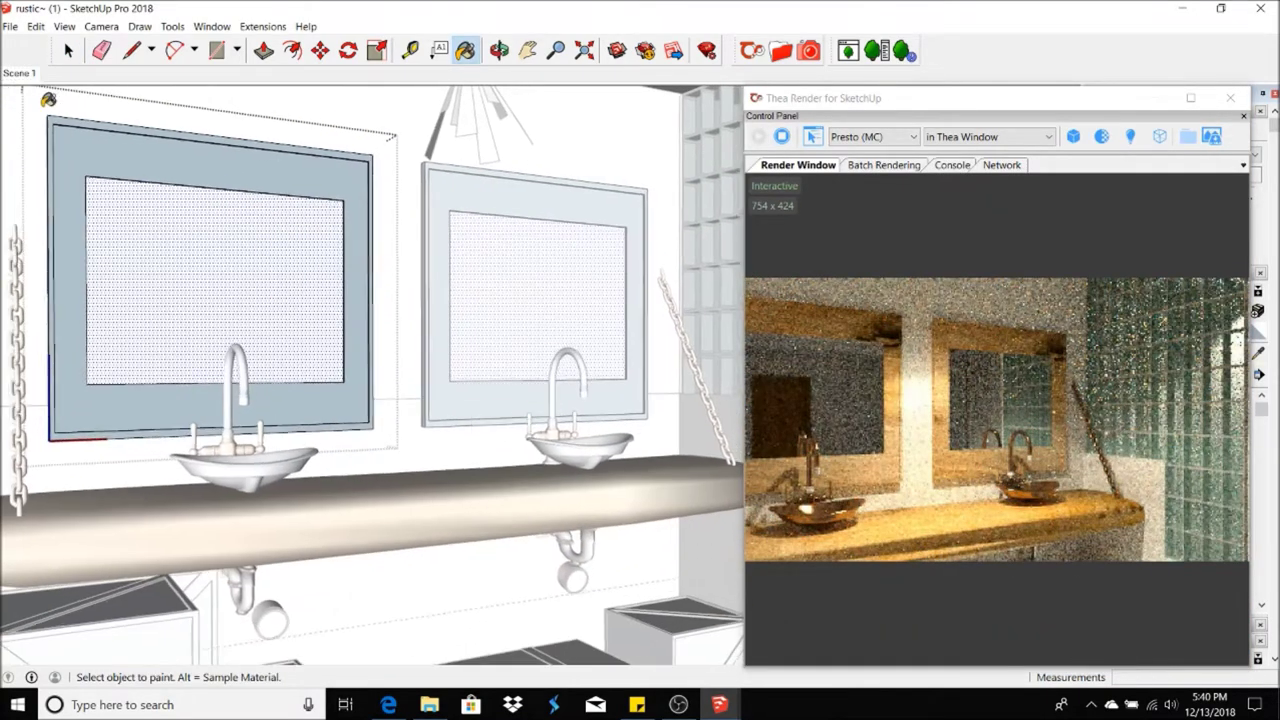
pyautogui.press('space')
pyautogui.keyDown('shift'); pyautogui.moveTo(400, 300); pyautogui.dragTo(210, 290, button='middle'); pyautogui.keyUp('shift')
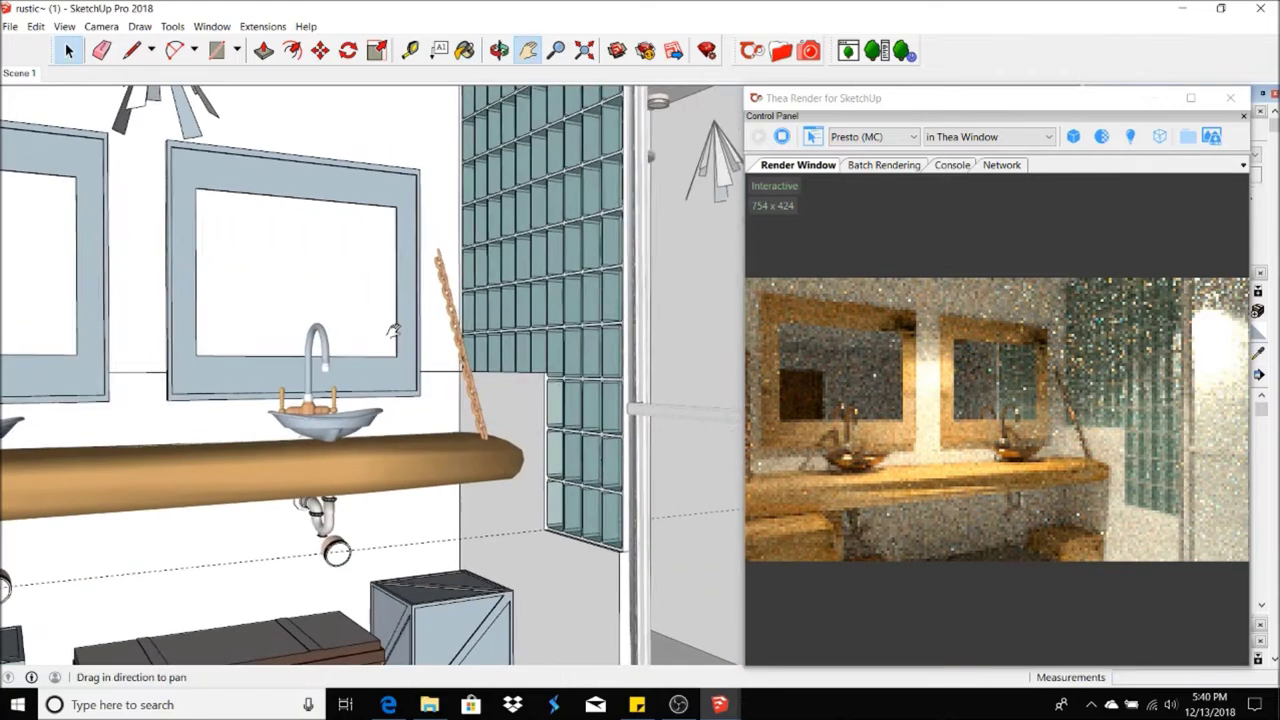
# - Load a Brick Walls material and paint the back wall, backsplash and wall behind the glass blocks
pyautogui.click(781, 50)
pyautogui.click(376, 195)
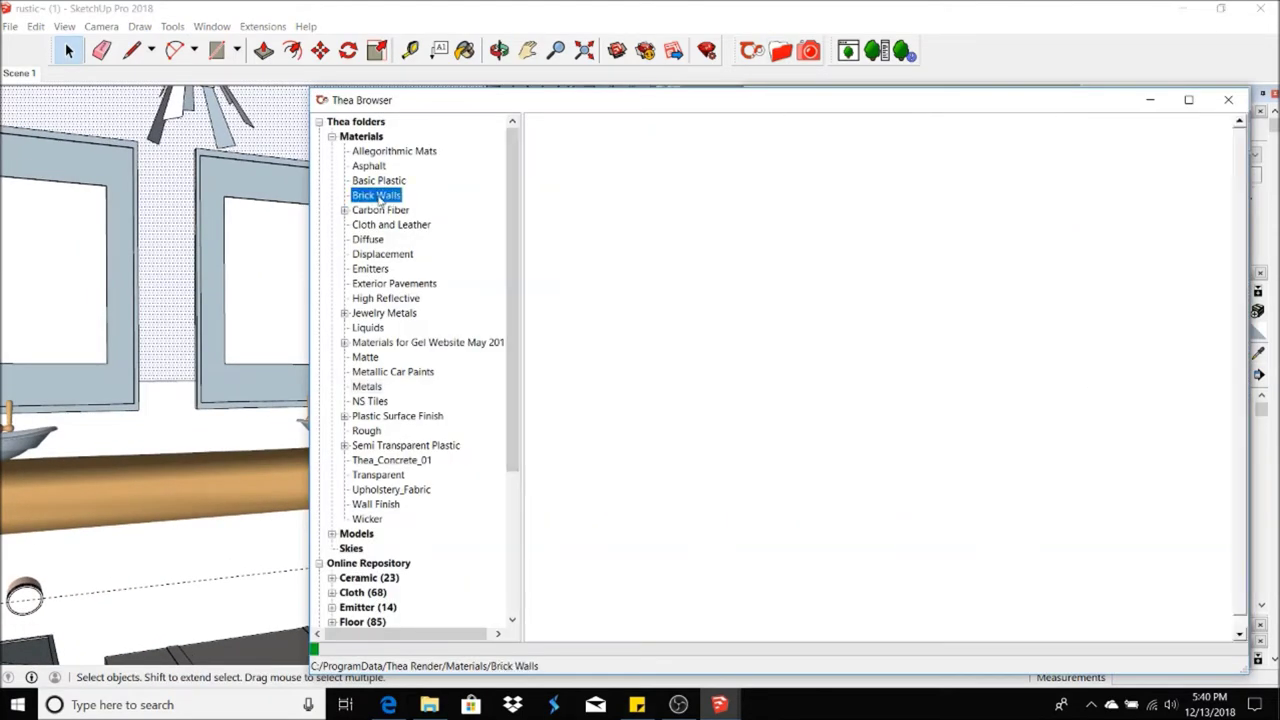
pyautogui.click(985, 300)
pyautogui.doubleClick(1121, 300)
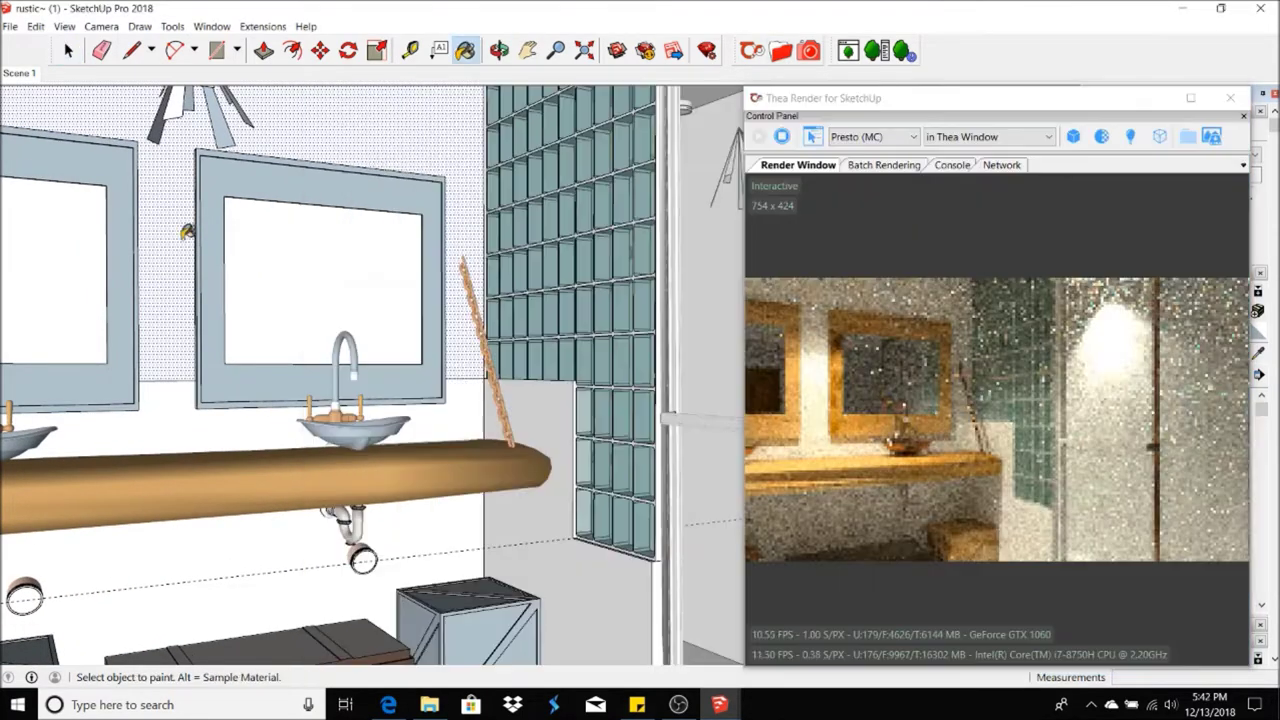
pyautogui.click(165, 397)
pyautogui.click(164, 444)
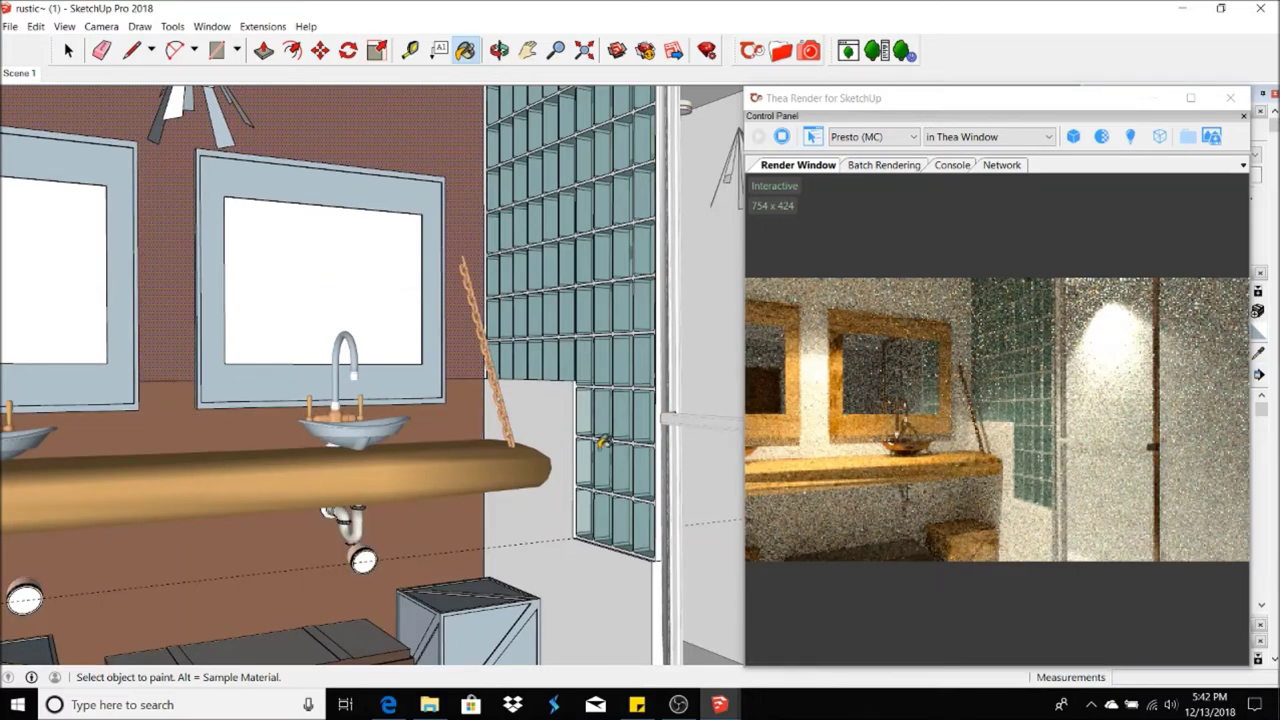
pyautogui.click(658, 586)
# - Pan to the wall face beside the glass blocks and paint it brick
pyautogui.moveTo(658, 586); pyautogui.dragTo(494, 141, button='middle')
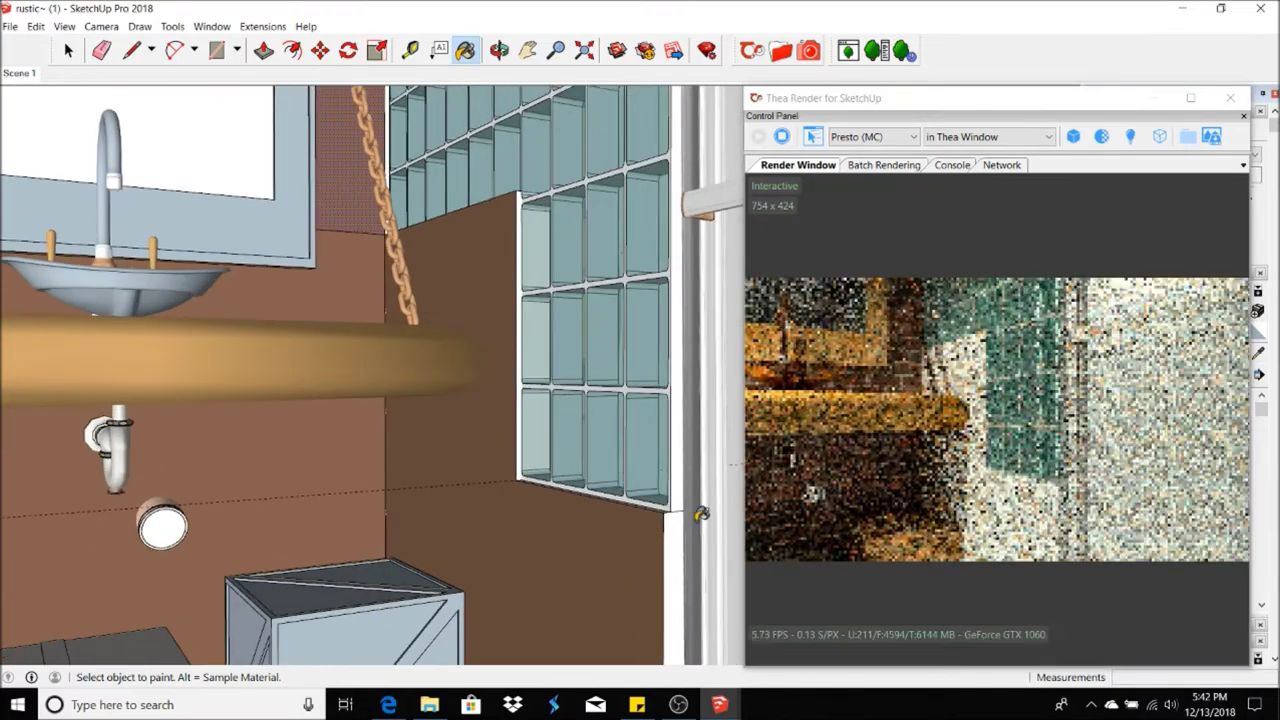
pyautogui.scroll(2, 494, 141)
pyautogui.scroll(2, 494, 141)
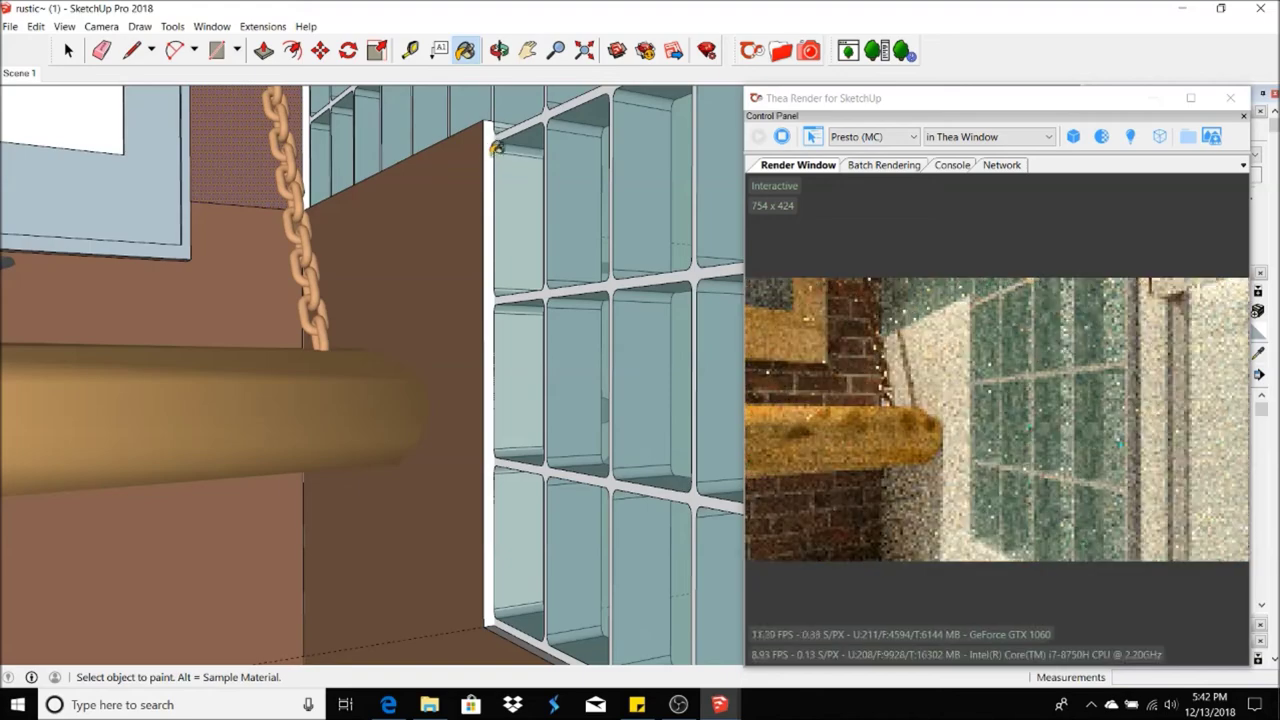
pyautogui.scroll(2, 294, 157)
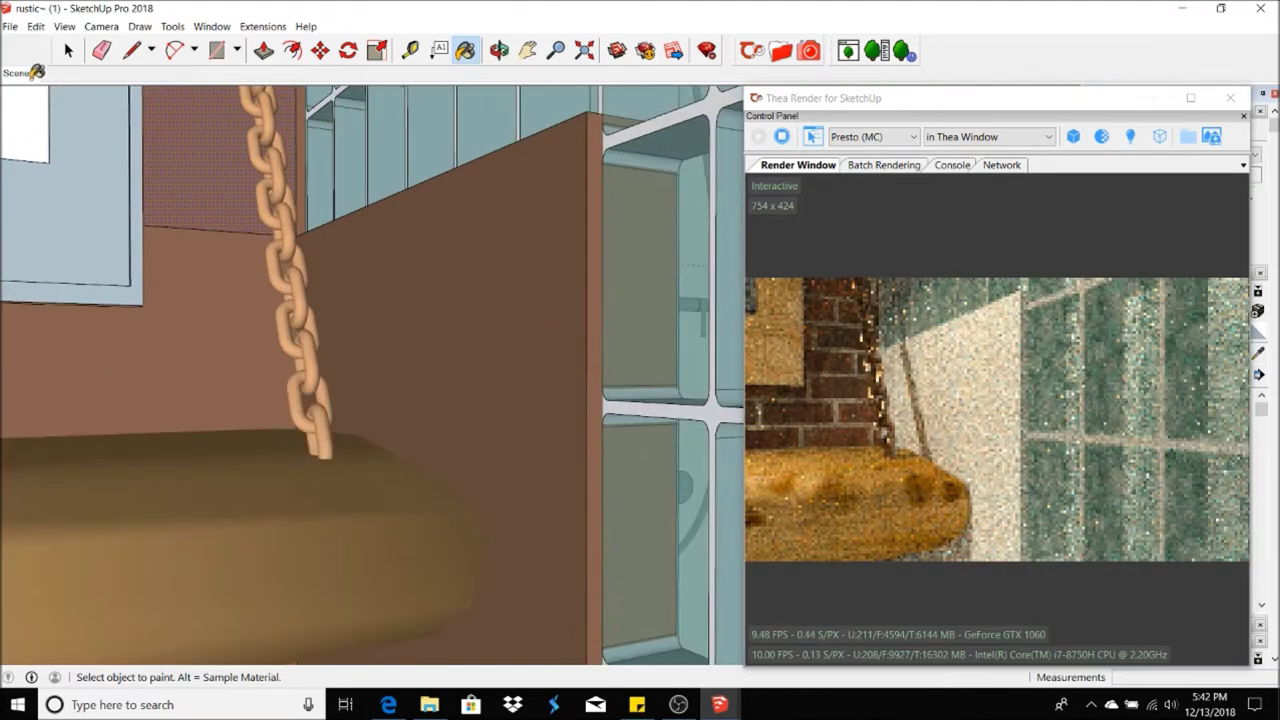
pyautogui.click(20, 73)
pyautogui.press('space')
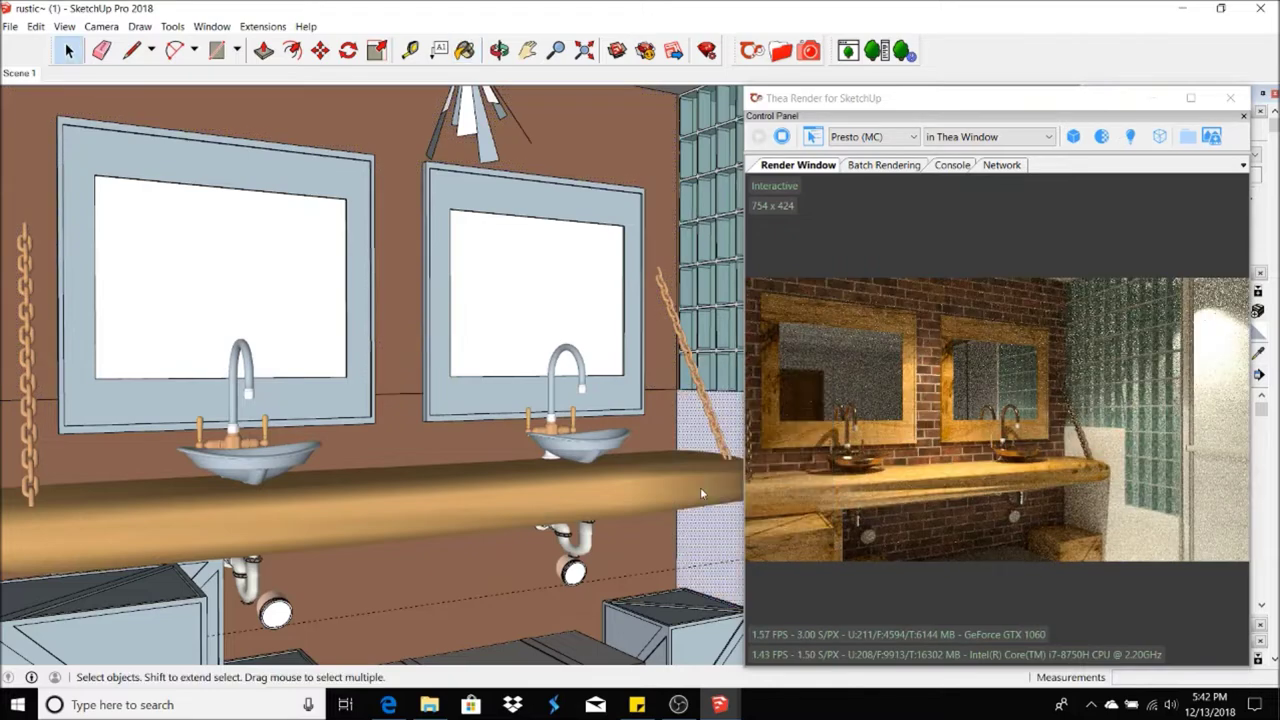
pyautogui.click(528, 50)
pyautogui.moveTo(568, 266); pyautogui.dragTo(383, 211)
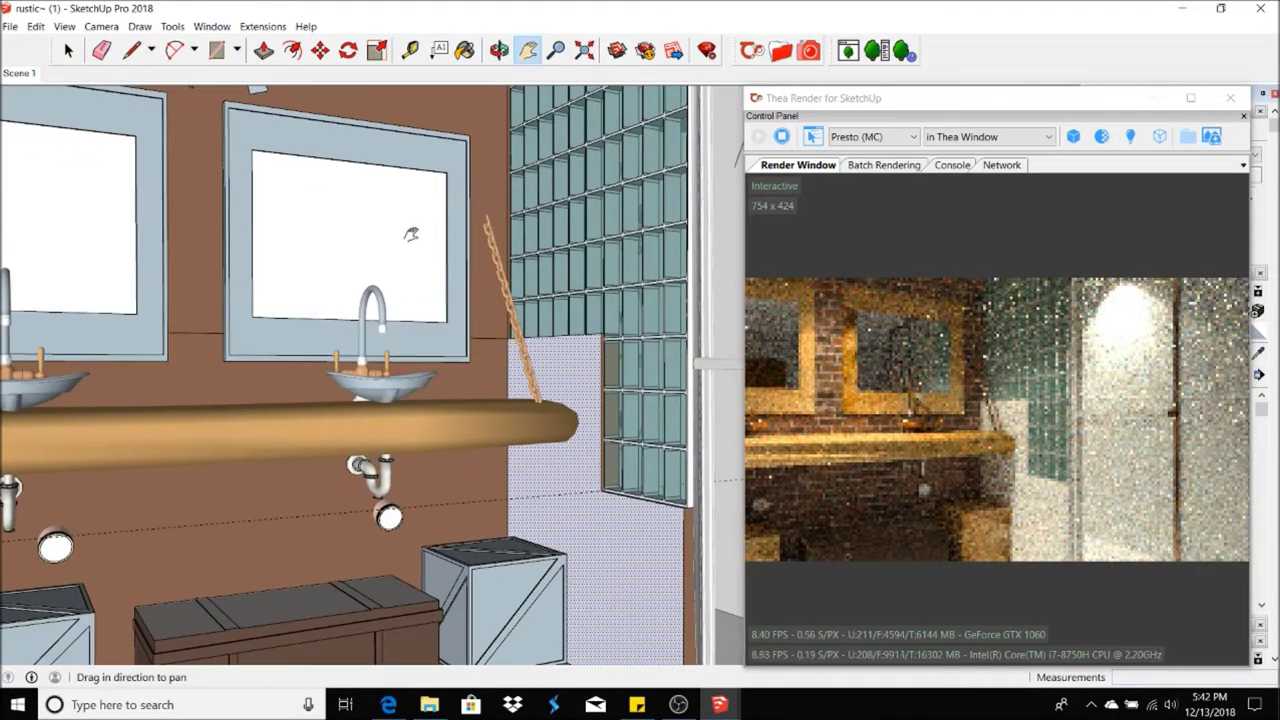
pyautogui.rightClick(610, 392)
pyautogui.click(68, 50)
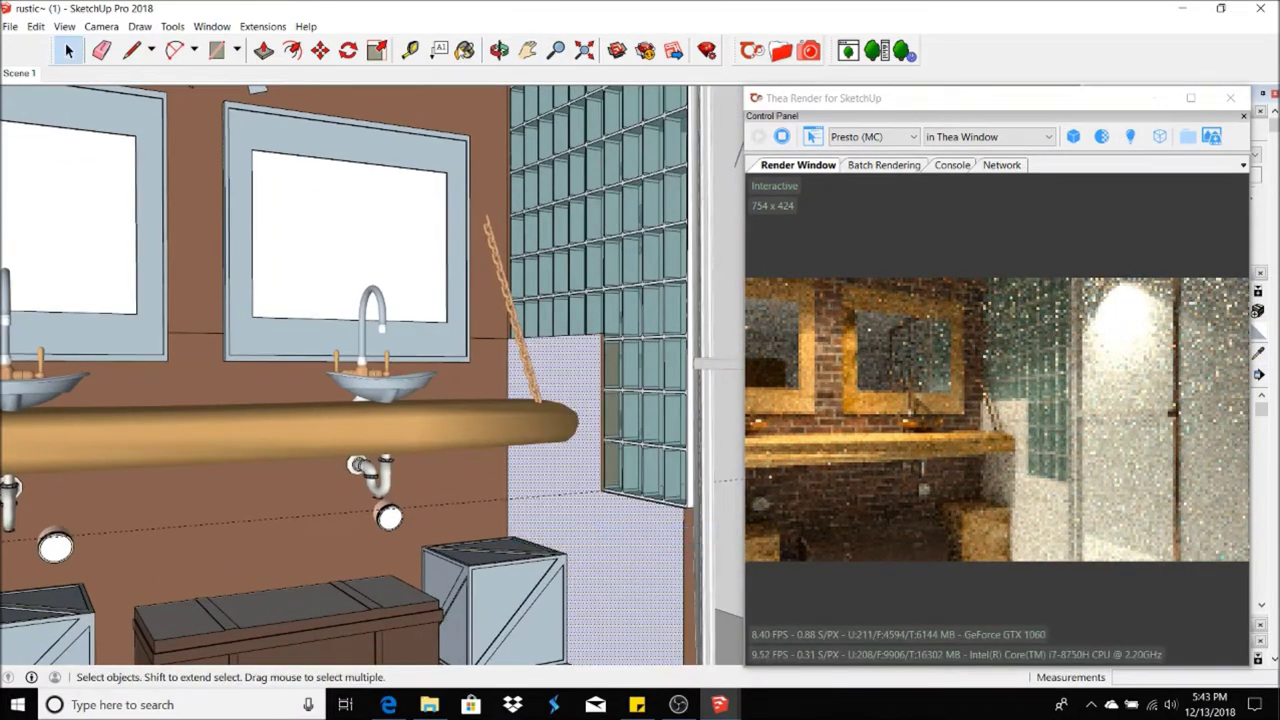
pyautogui.press('b')
pyautogui.click(520, 330)
pyautogui.press('space')
# - Paint the narrow wall strip beside the glass blocks with brick too
pyautogui.scroll(2, 580, 576)
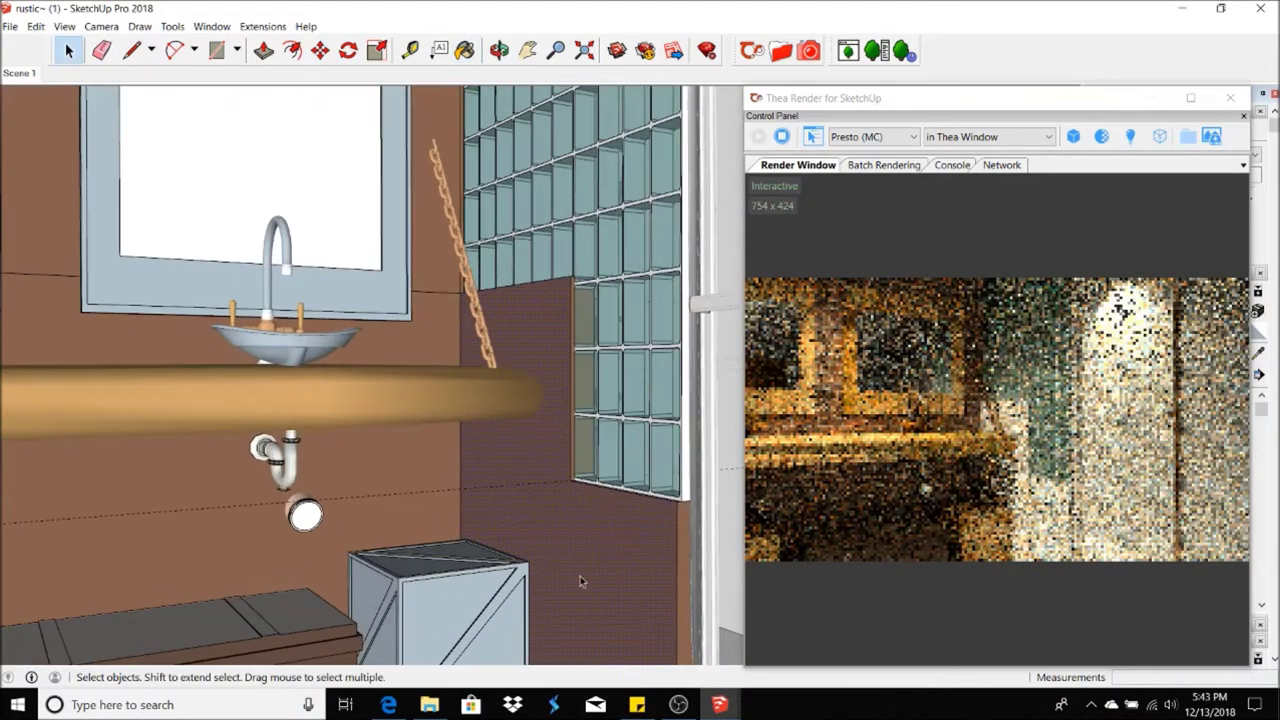
pyautogui.scroll(3, 678, 529)
pyautogui.rightClick(707, 498)
pyautogui.click(707, 498)
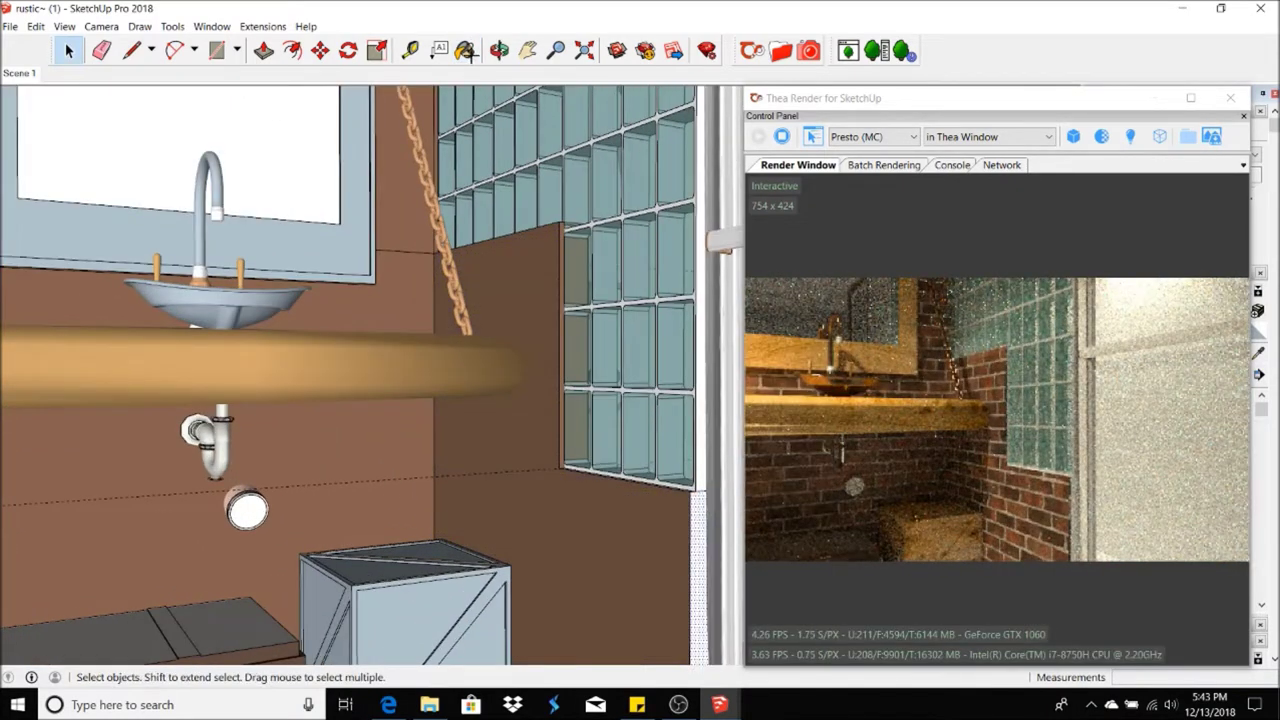
pyautogui.press('b')
pyautogui.click(702, 508)
# - Return to the sinks view and look down toward the floor and bench
pyautogui.click(67, 48)
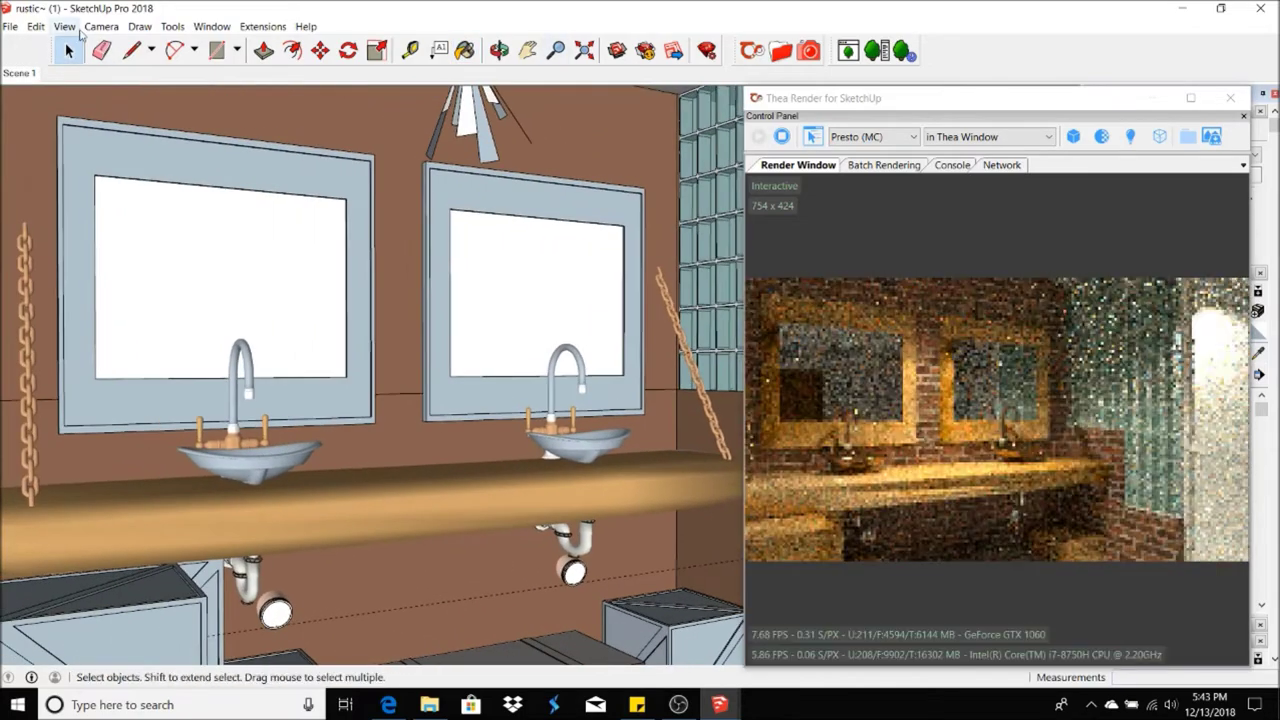
pyautogui.click(101, 26)
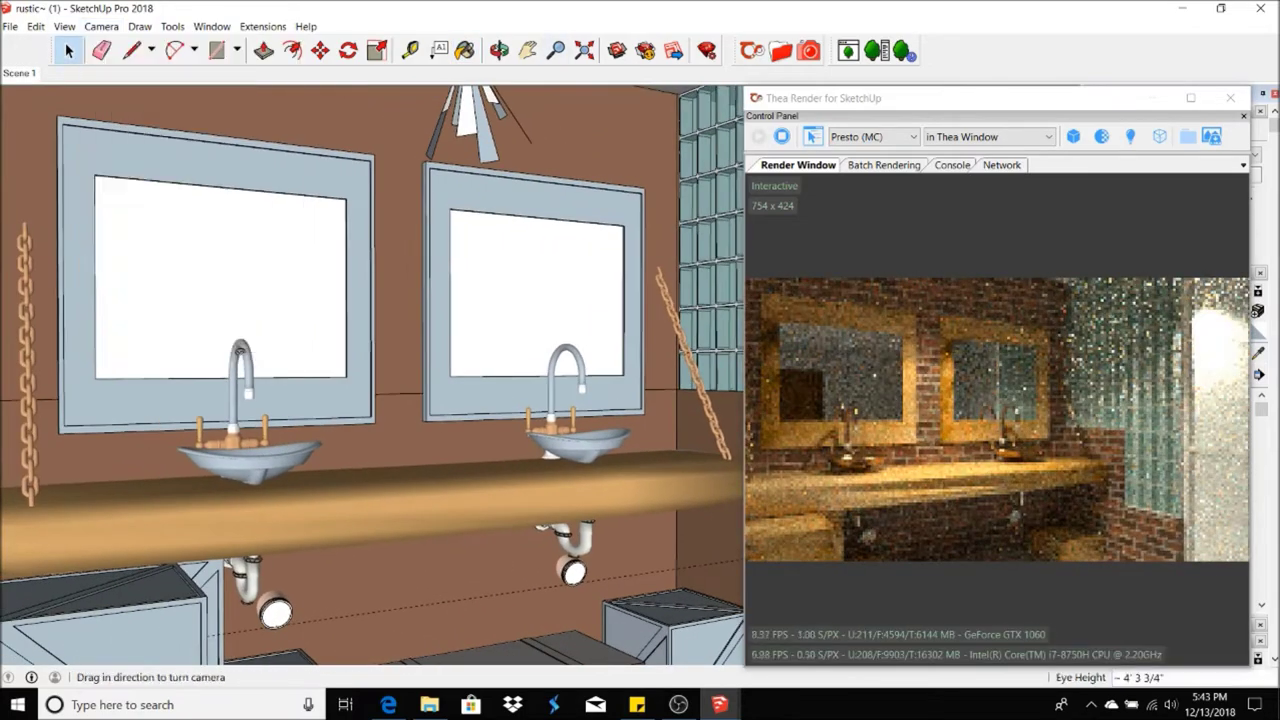
pyautogui.click(177, 334)
pyautogui.moveTo(300, 400); pyautogui.dragTo(363, 592)
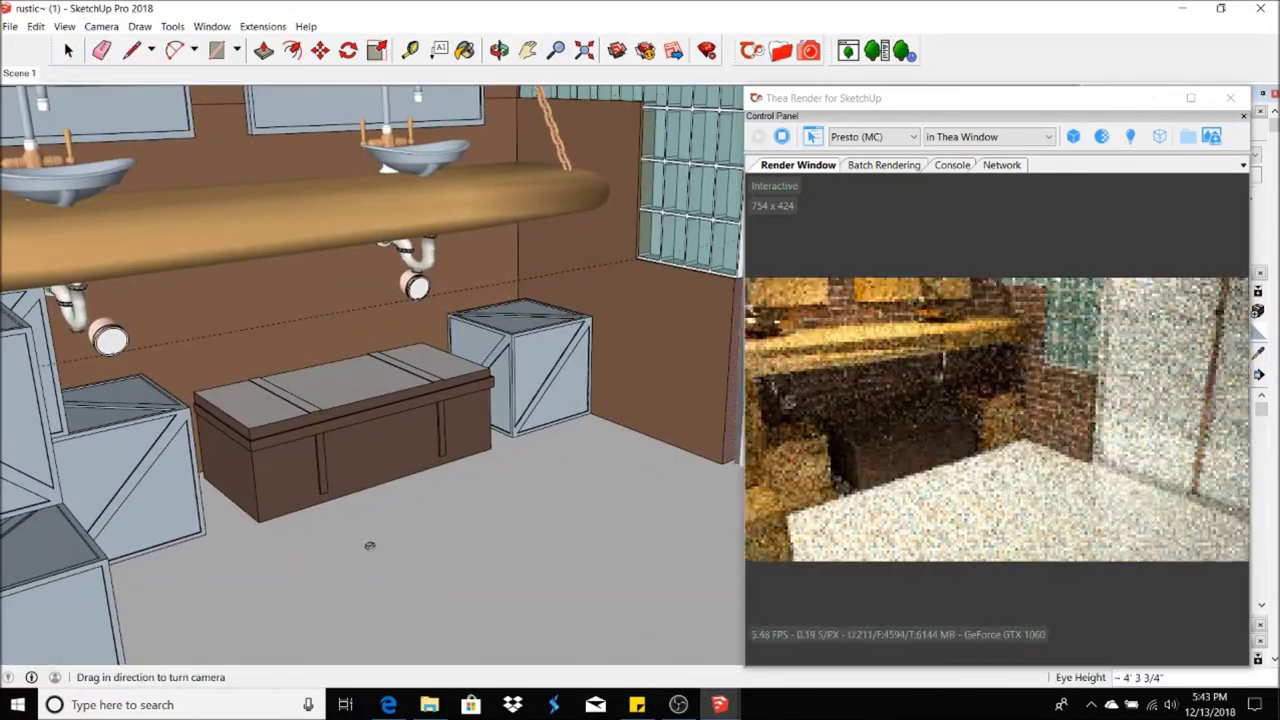
pyautogui.click(67, 48)
# - Find Light Wood Parquet among the Thea online Wood materials and load it for painting
pyautogui.click(750, 50)
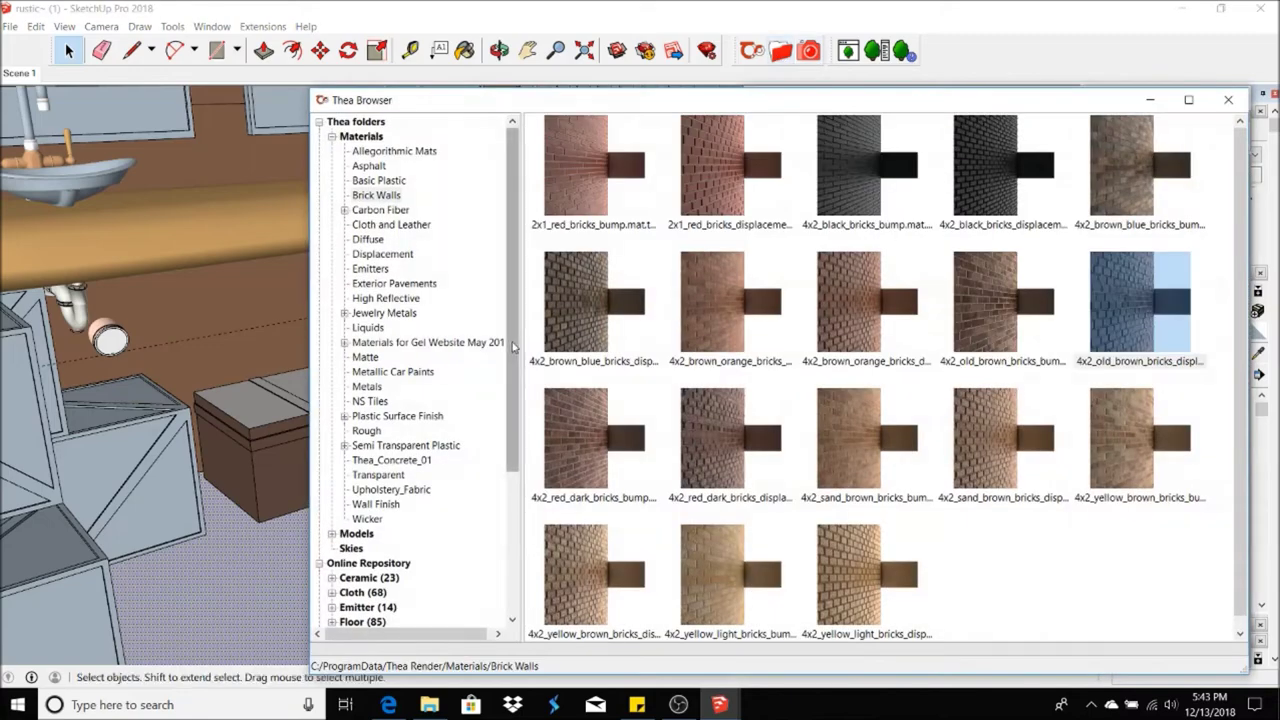
pyautogui.scroll(-5, 505, 541)
pyautogui.click(331, 563)
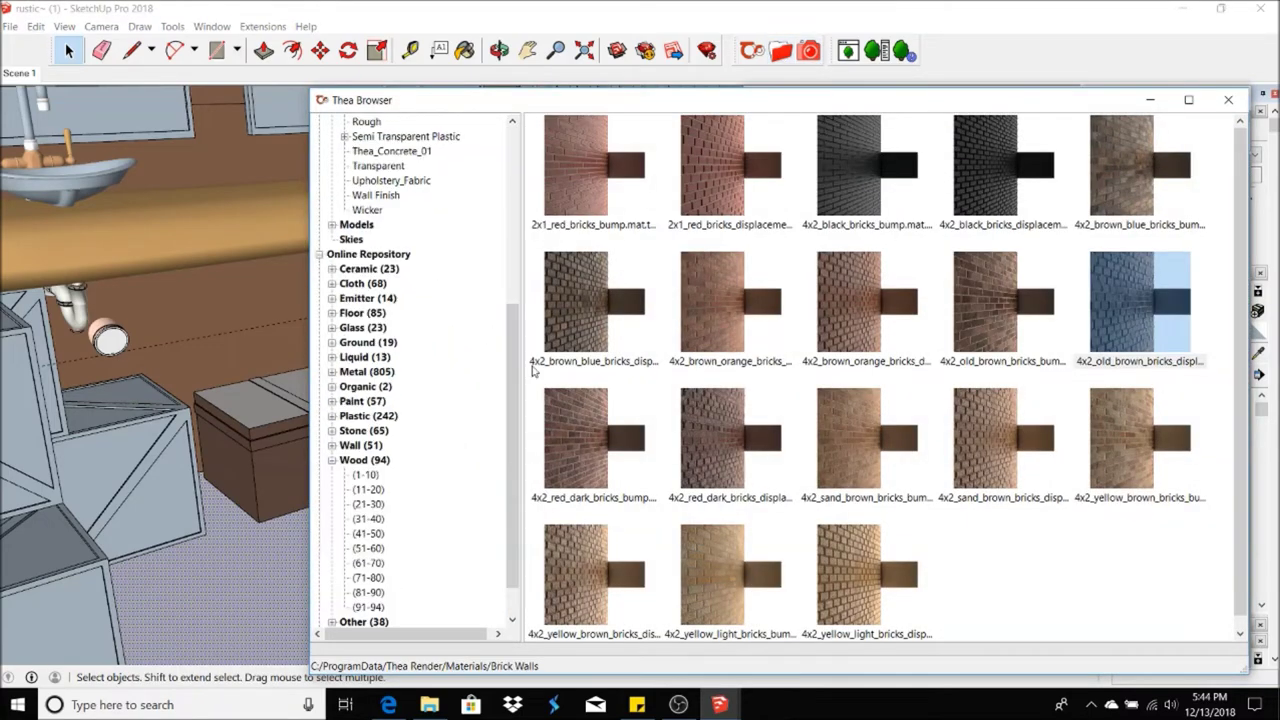
pyautogui.scroll(-1, 372, 536)
pyautogui.click(368, 446)
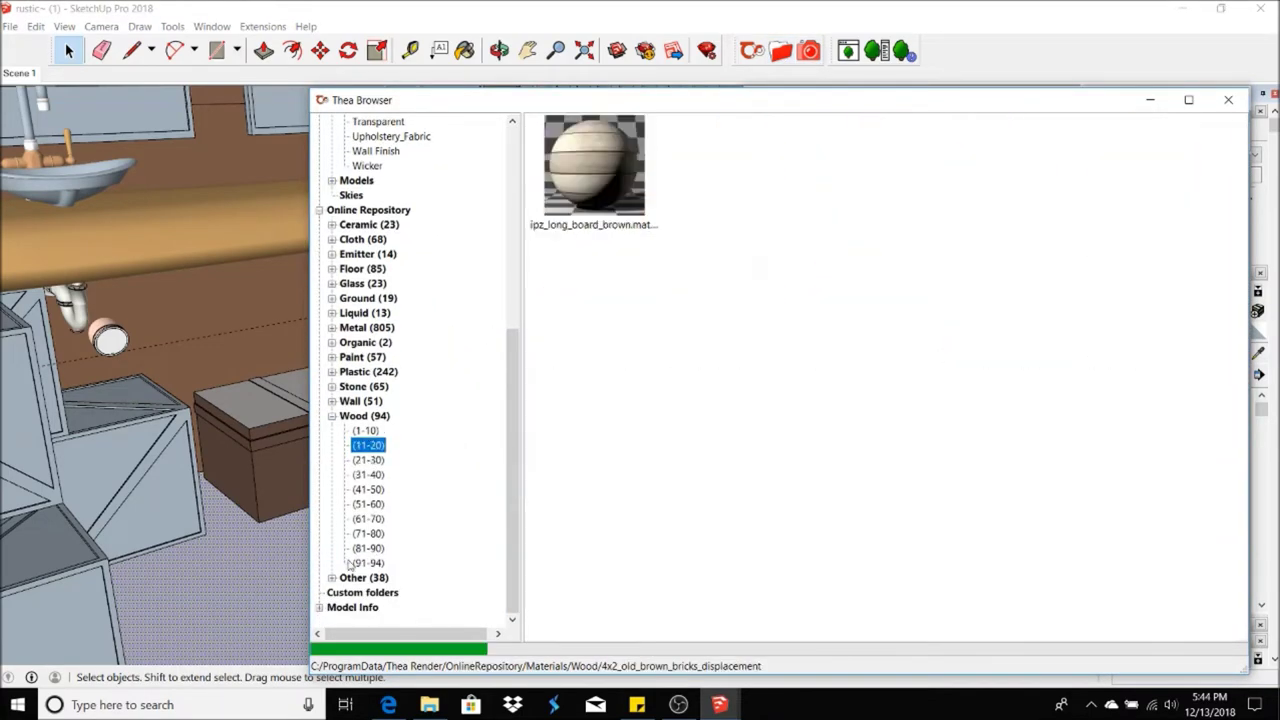
pyautogui.click(375, 547)
pyautogui.click(375, 533)
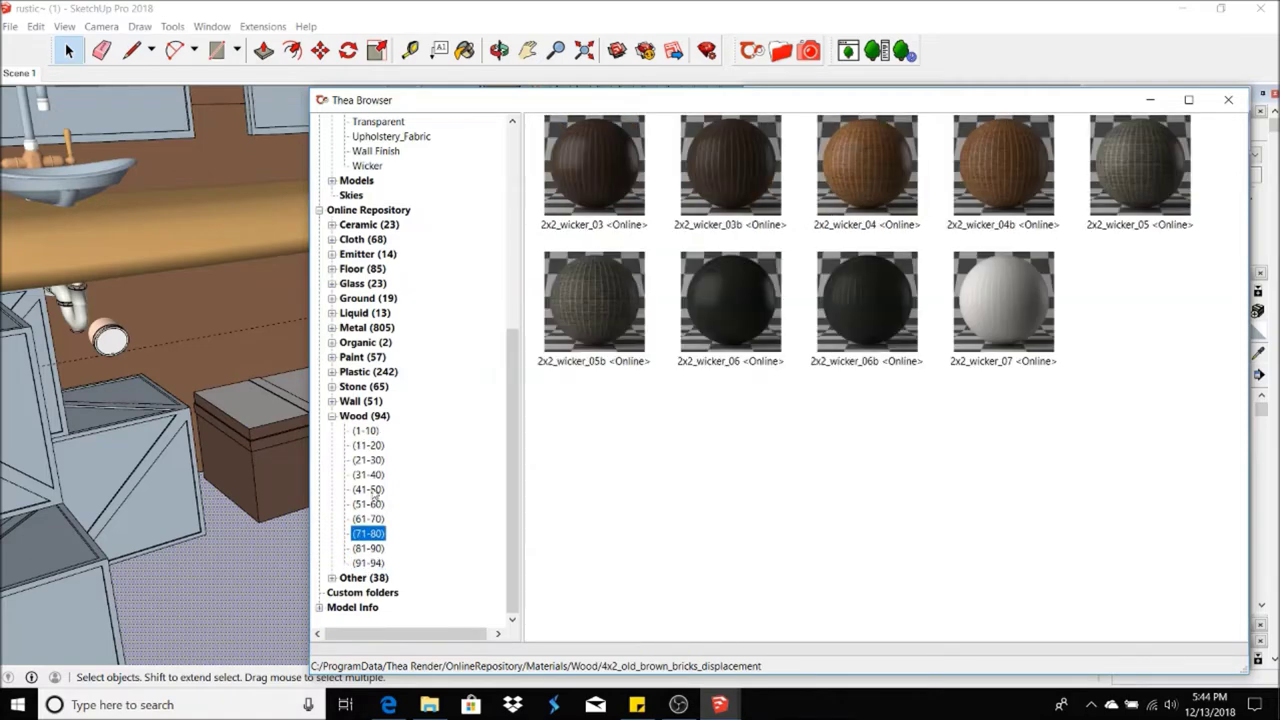
pyautogui.click(368, 489)
pyautogui.doubleClick(840, 322)
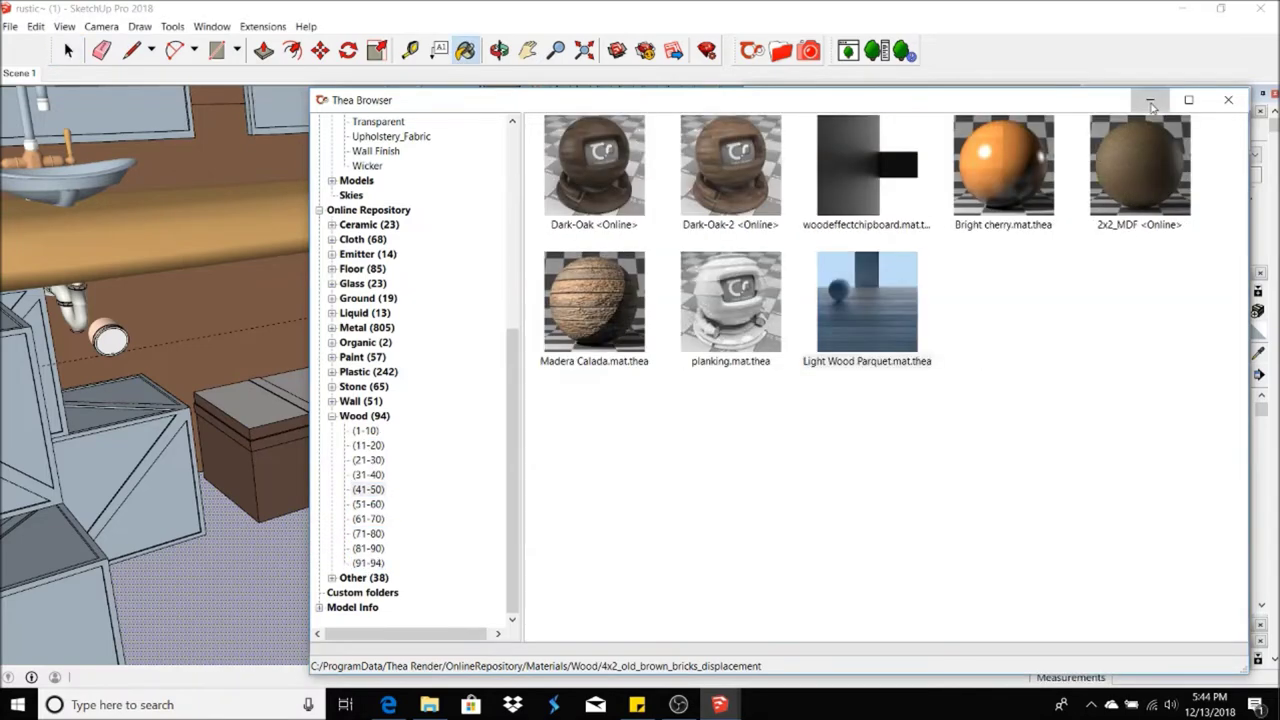
# - Select the floor face and paint it with Light Wood Parquet
pyautogui.scroll(3, 606, 380)
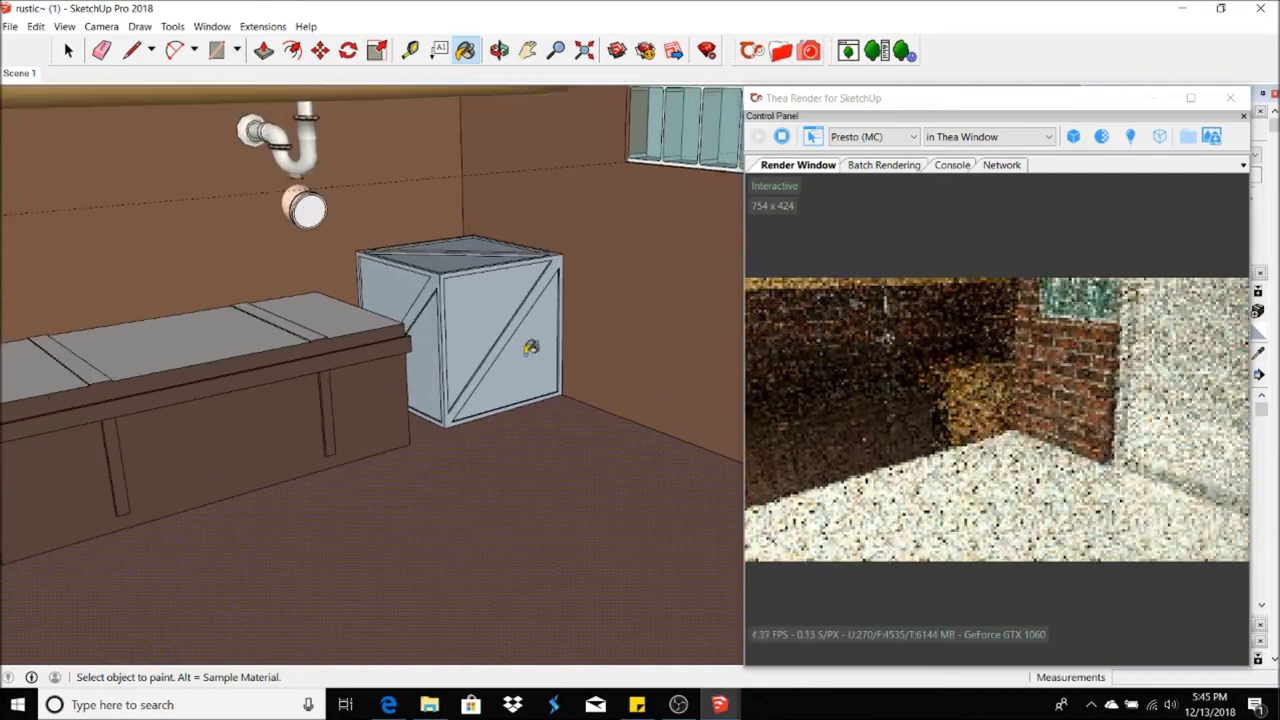
pyautogui.scroll(-2, 584, 520)
pyautogui.press('space')
pyautogui.click(619, 477)
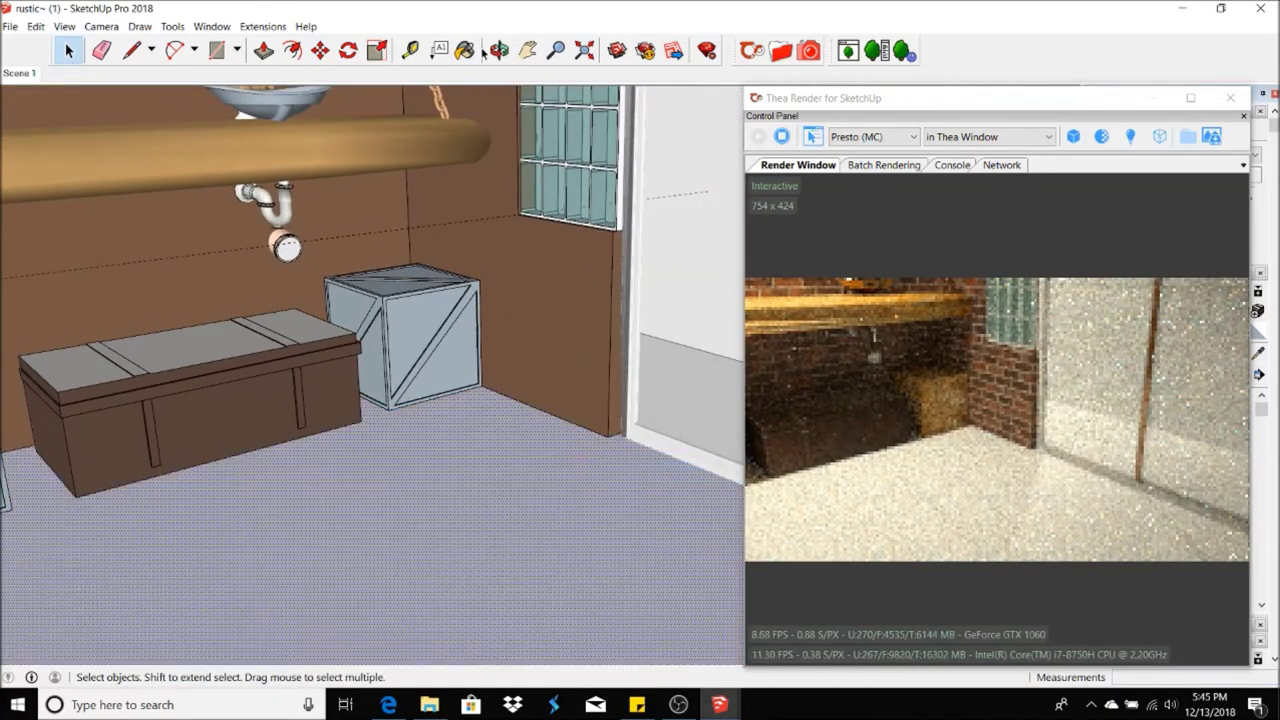
pyautogui.click(465, 50)
pyautogui.scroll(2, 526, 540)
pyautogui.scroll(2, 574, 506)
pyautogui.click(546, 432)
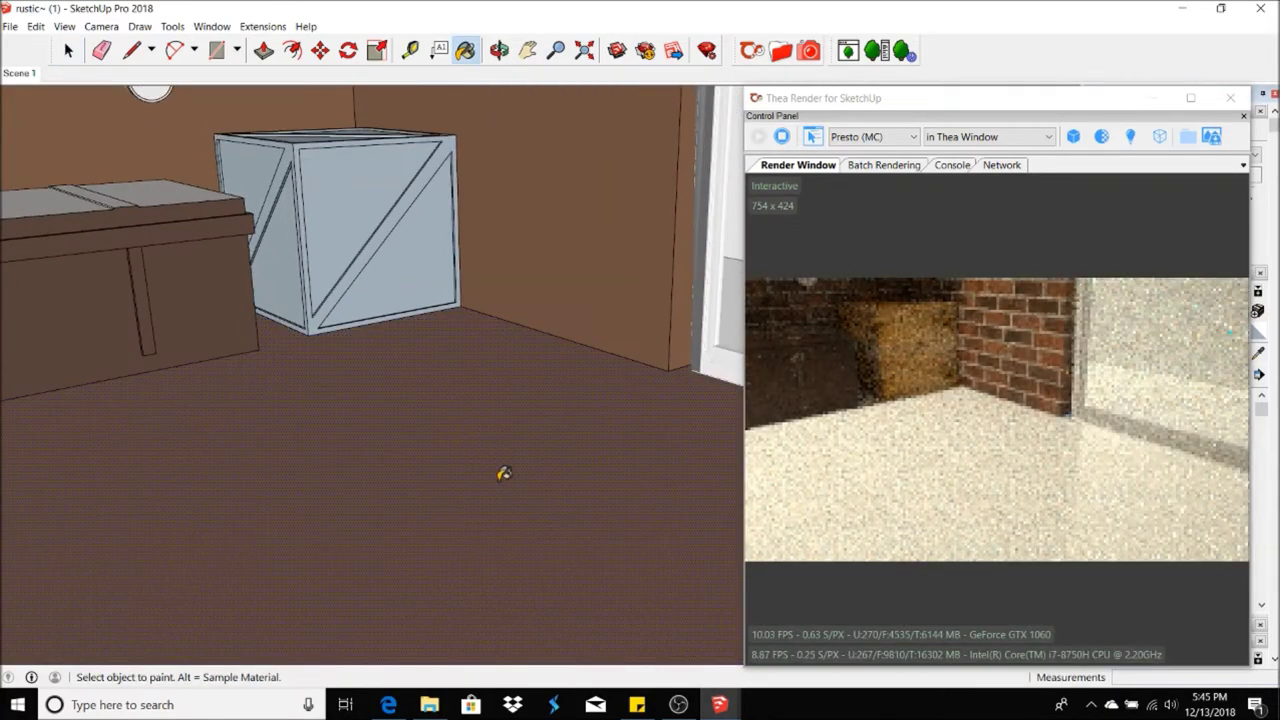
pyautogui.scroll(-1, 503, 474)
pyautogui.scroll(-2, 503, 474)
pyautogui.scroll(-1, 503, 474)
pyautogui.moveTo(503, 474); pyautogui.dragTo(457, 322, button='middle')
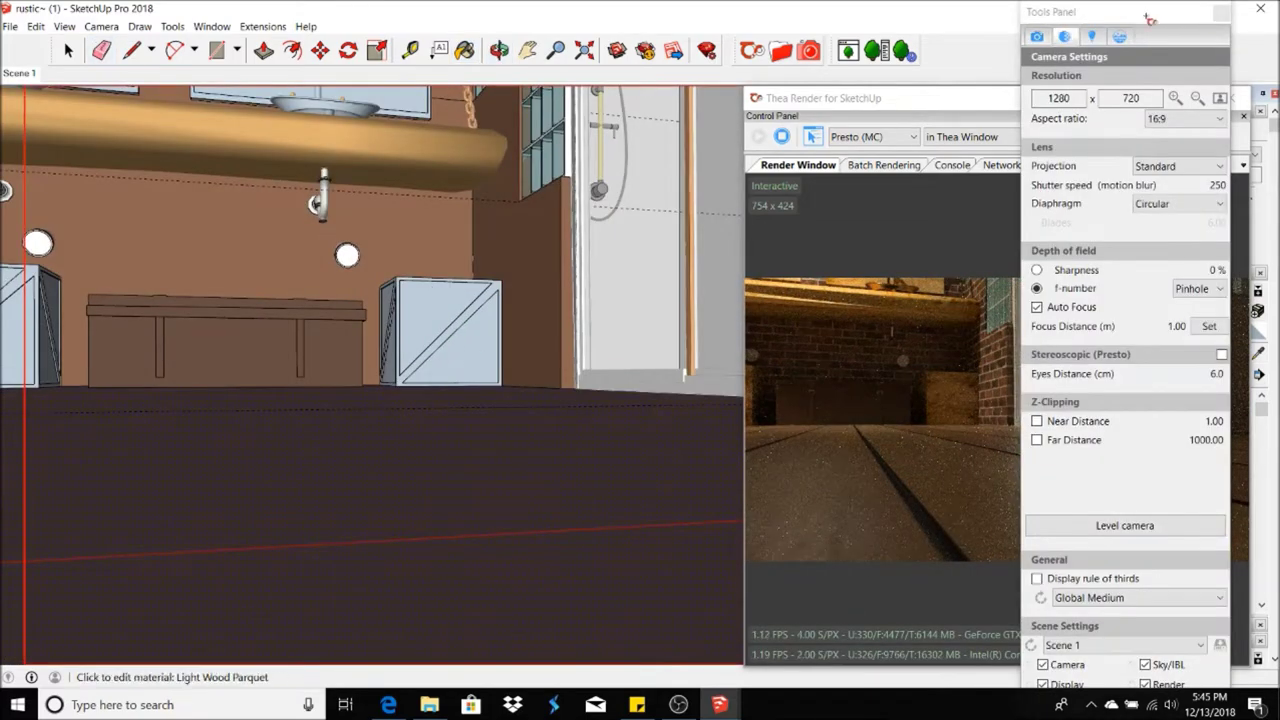
# - Raise the parquet material's bump strength to 100% in the Thea material editor
pyautogui.moveTo(1148, 20); pyautogui.dragTo(348, 30)
pyautogui.click(371, 279)
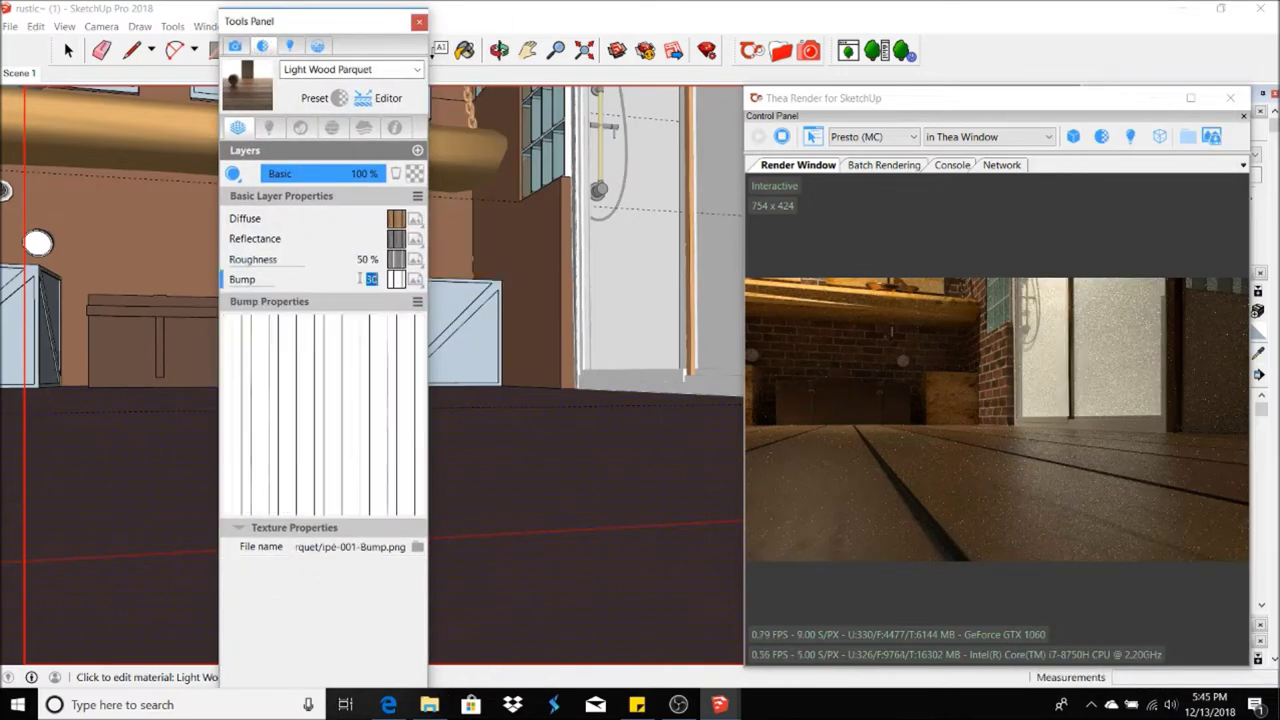
pyautogui.write('100')
pyautogui.press('Return')
pyautogui.click(368, 265)
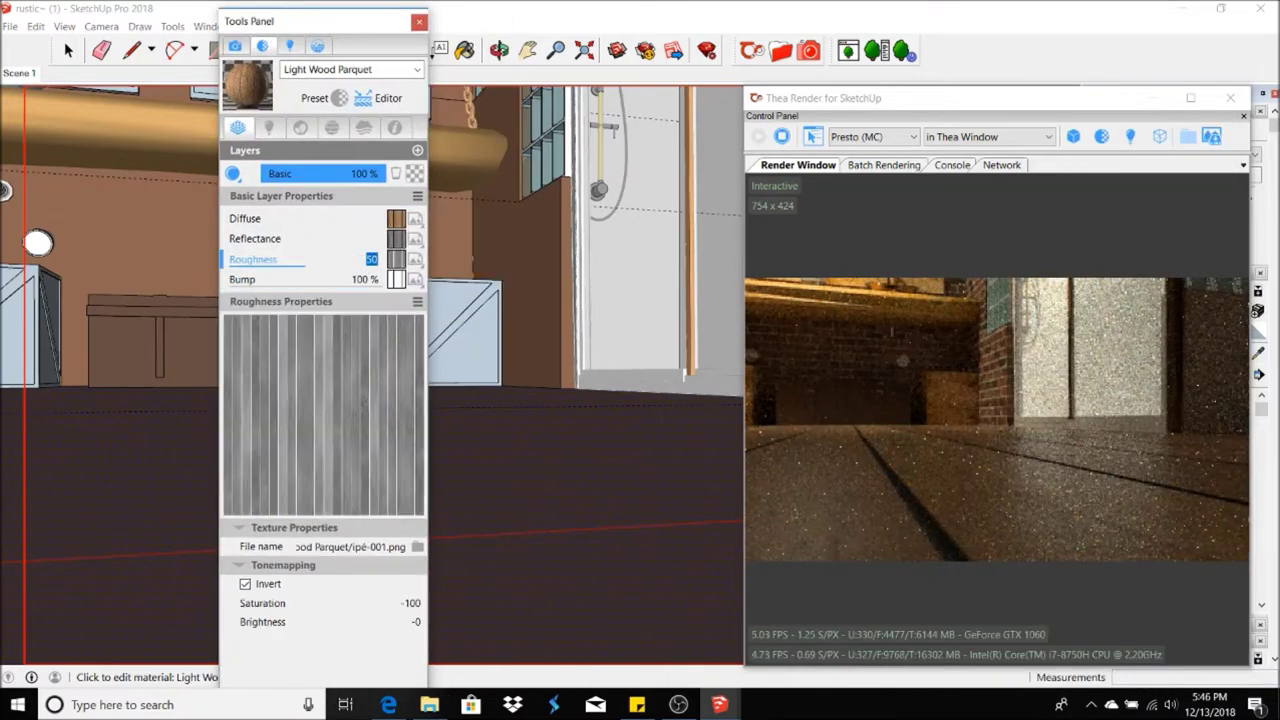
pyautogui.click(418, 20)
pyautogui.click(499, 50)
pyautogui.moveTo(497, 300)
pyautogui.mouseDown()
pyautogui.moveTo(497, 402)
pyautogui.moveTo(591, 434)
pyautogui.mouseUp()
pyautogui.press('space')
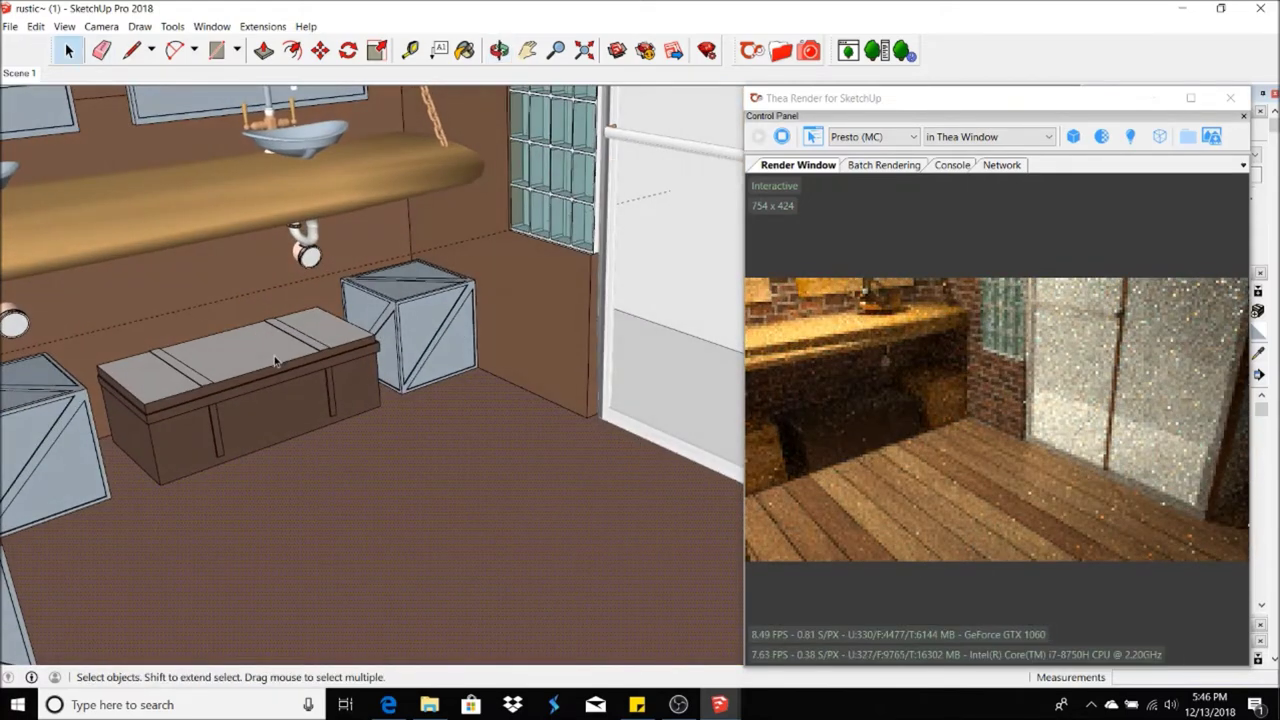
# - Inside the bench group, paint the bench's top face dark brown
pyautogui.doubleClick(257, 350)
pyautogui.click(240, 345)
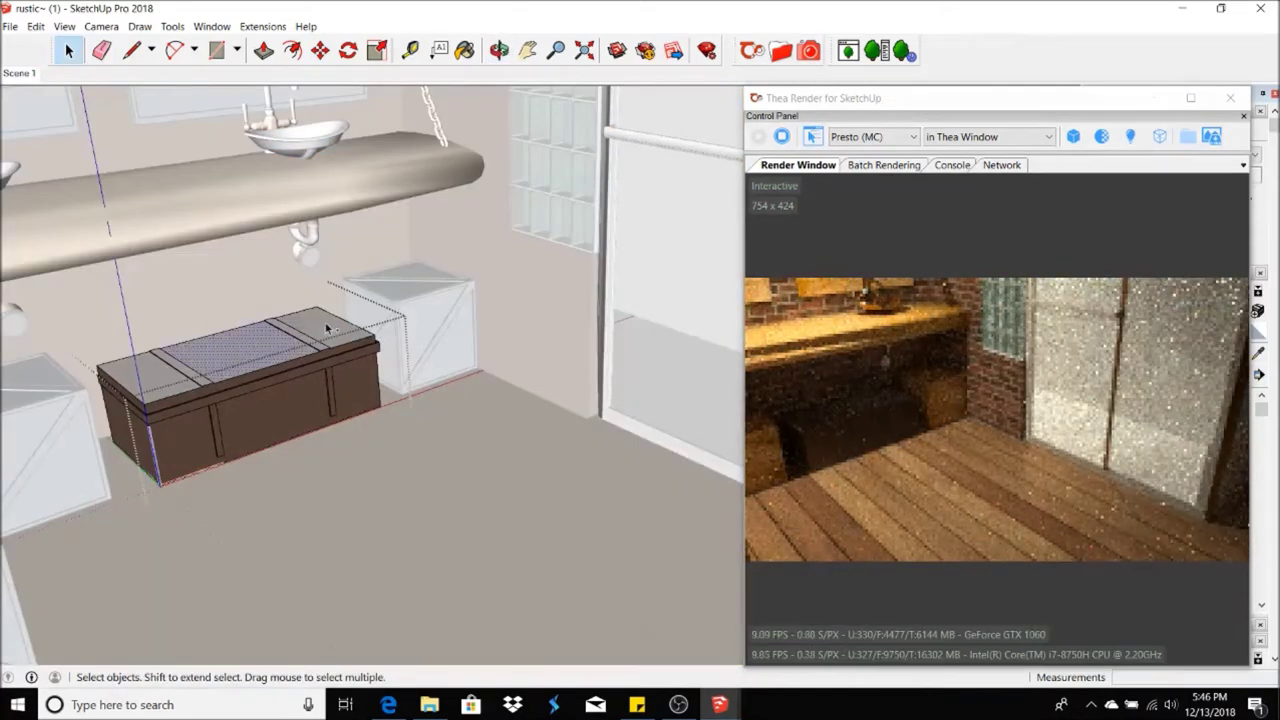
pyautogui.press('b')
pyautogui.click(219, 345)
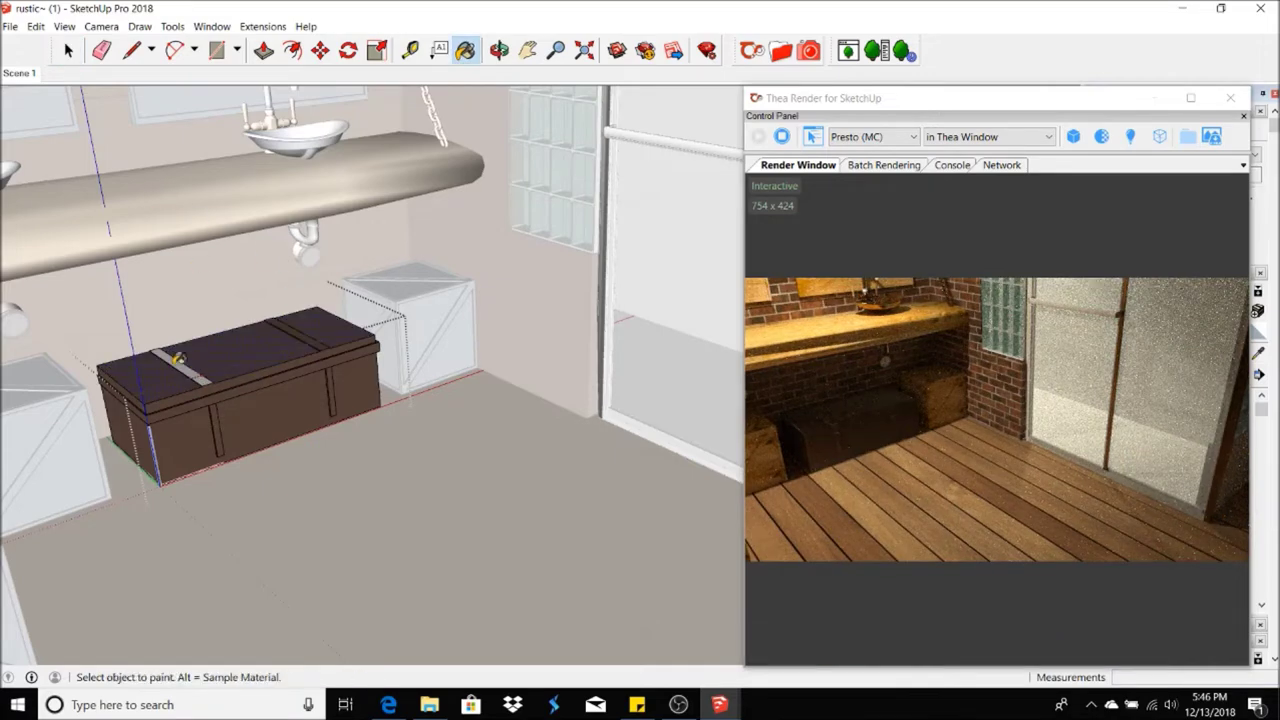
pyautogui.click(68, 48)
# - Turn to the sinks and open the knob under the left sink for editing
pyautogui.click(20, 73)
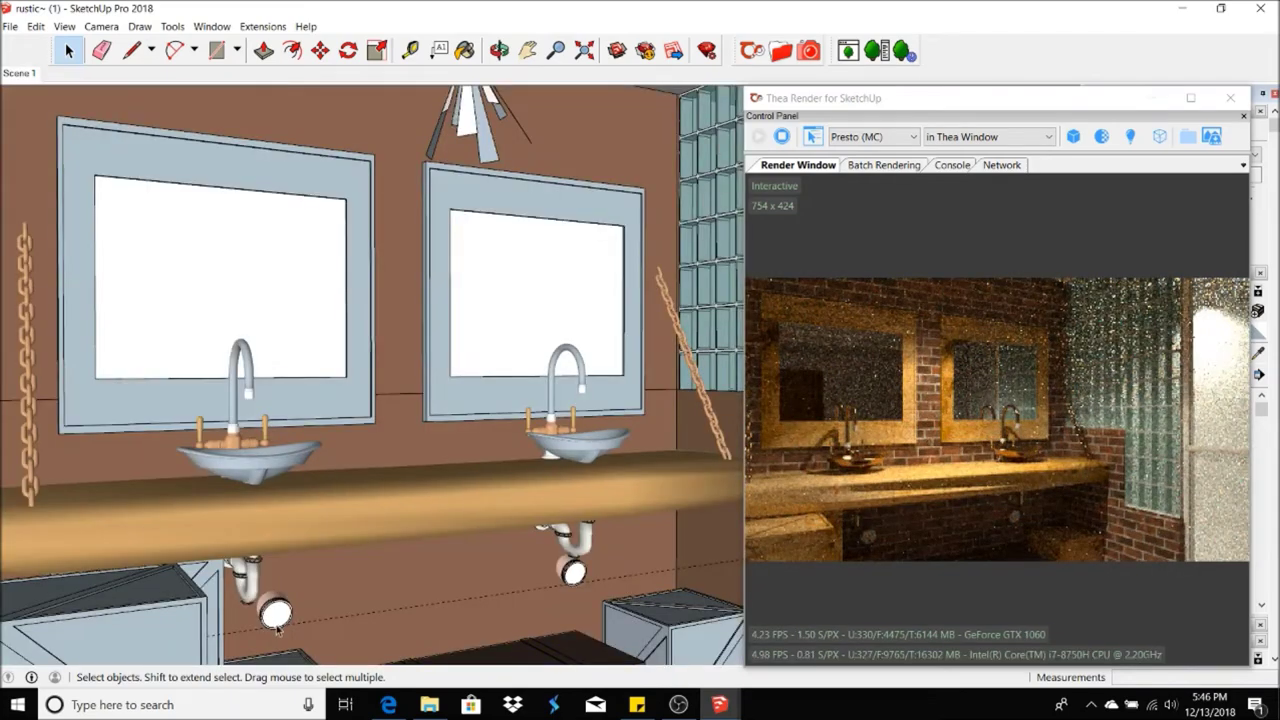
pyautogui.click(277, 610)
pyautogui.doubleClick(277, 610)
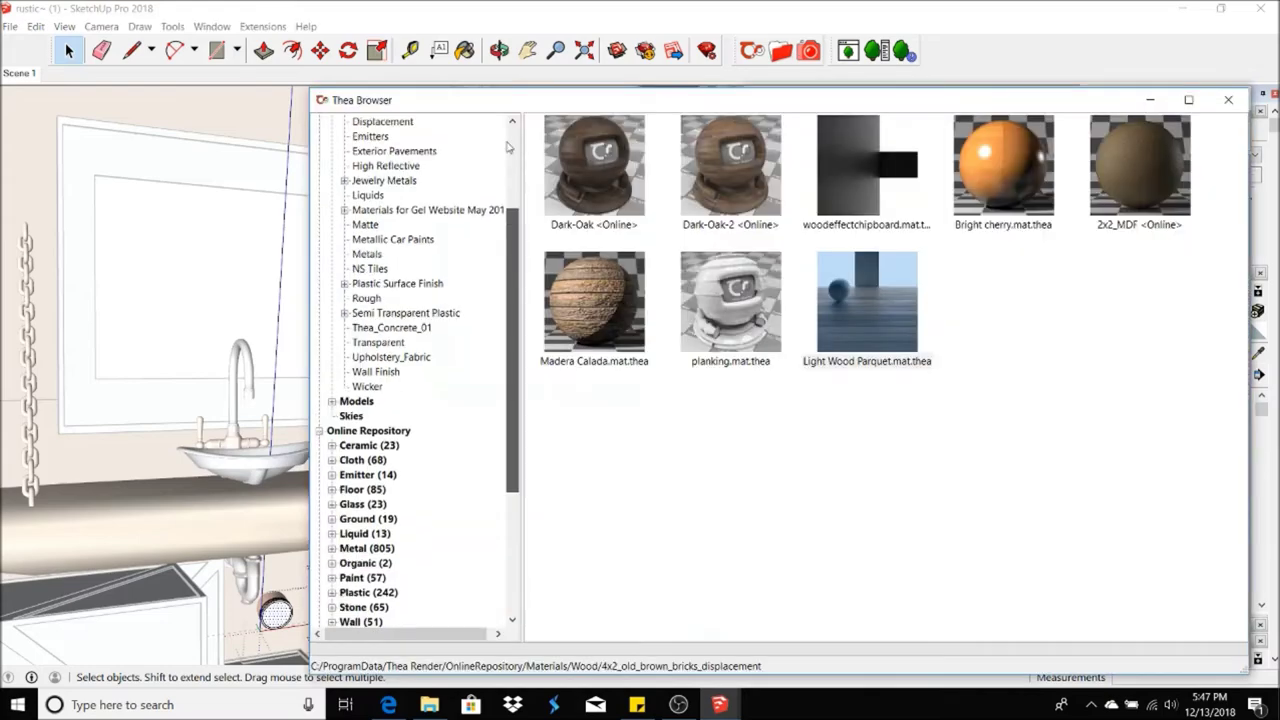
# - Paint the sink knob with the Thea Emitters material Fluorescent 65W cold
pyautogui.moveTo(512, 360); pyautogui.dragTo(512, 112)
pyautogui.click(370, 268)
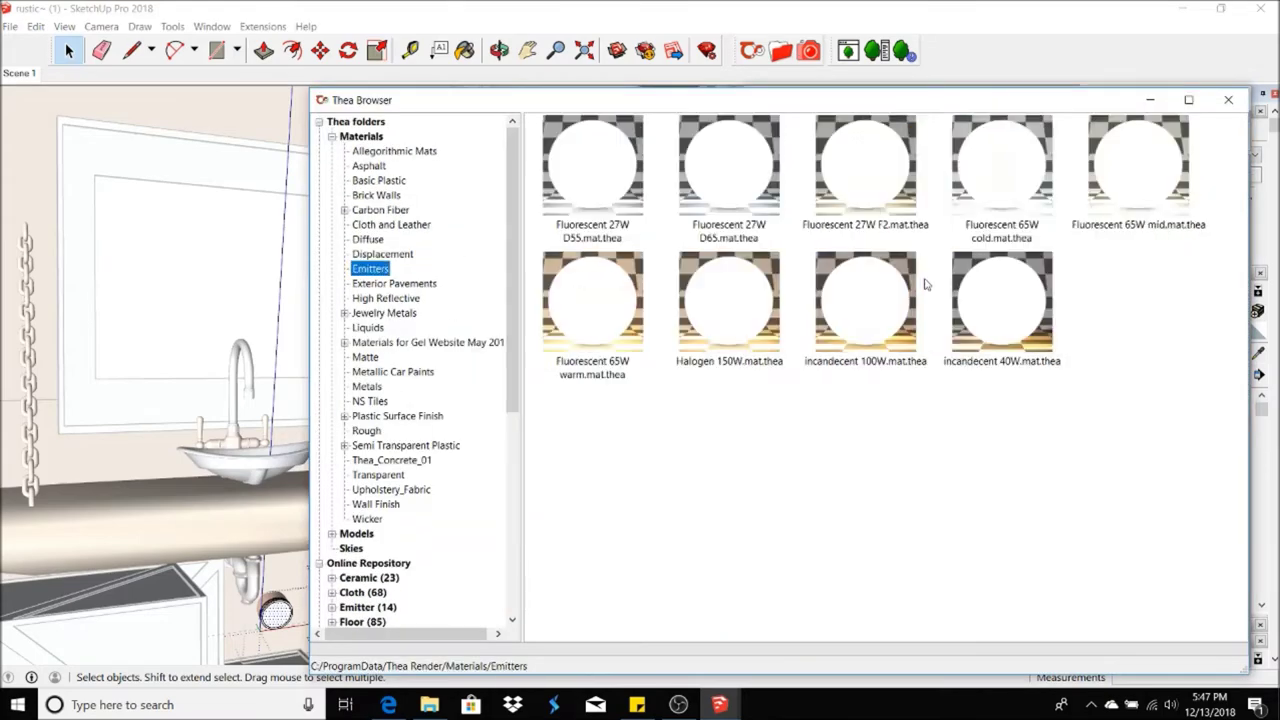
pyautogui.click(1014, 175)
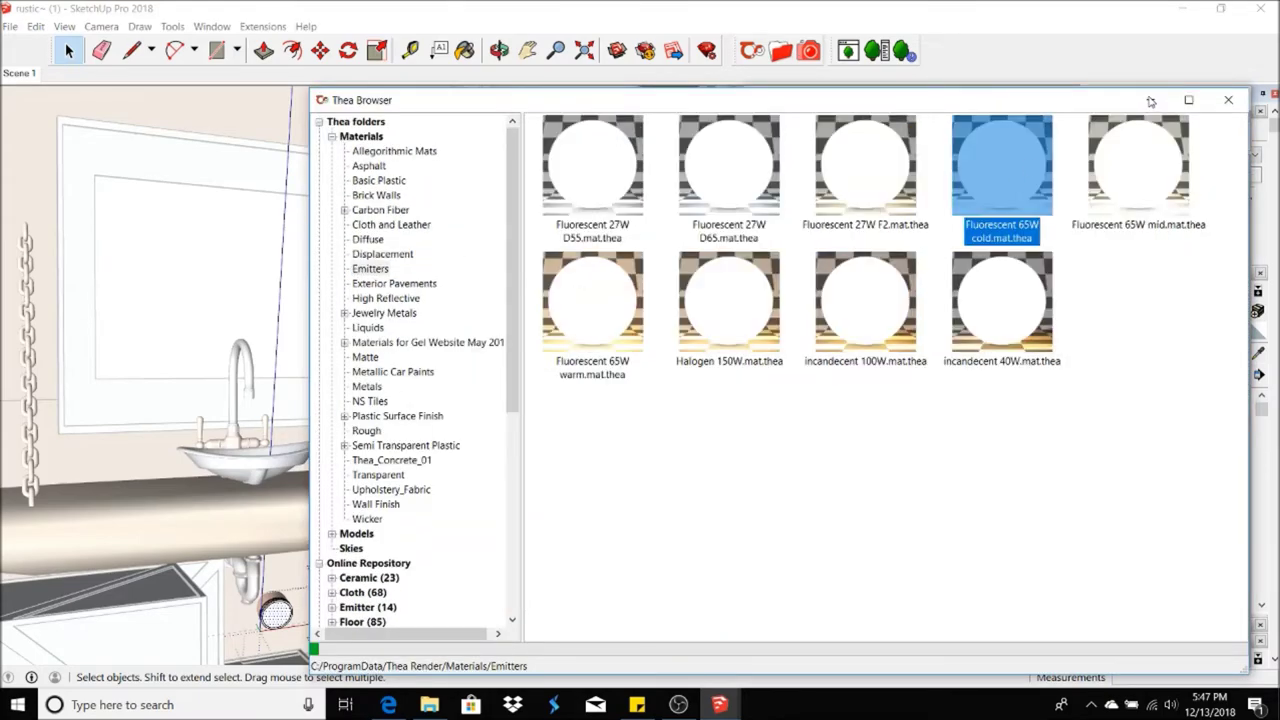
pyautogui.click(1150, 100)
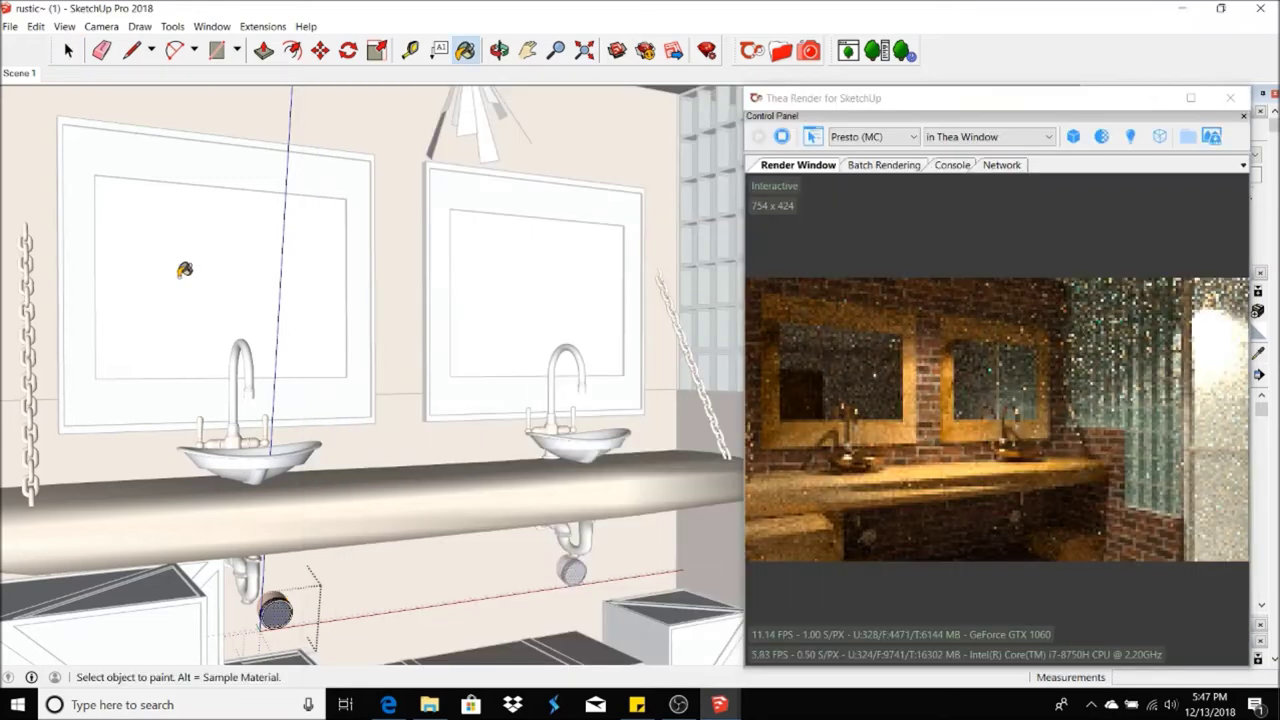
pyautogui.click(22, 74)
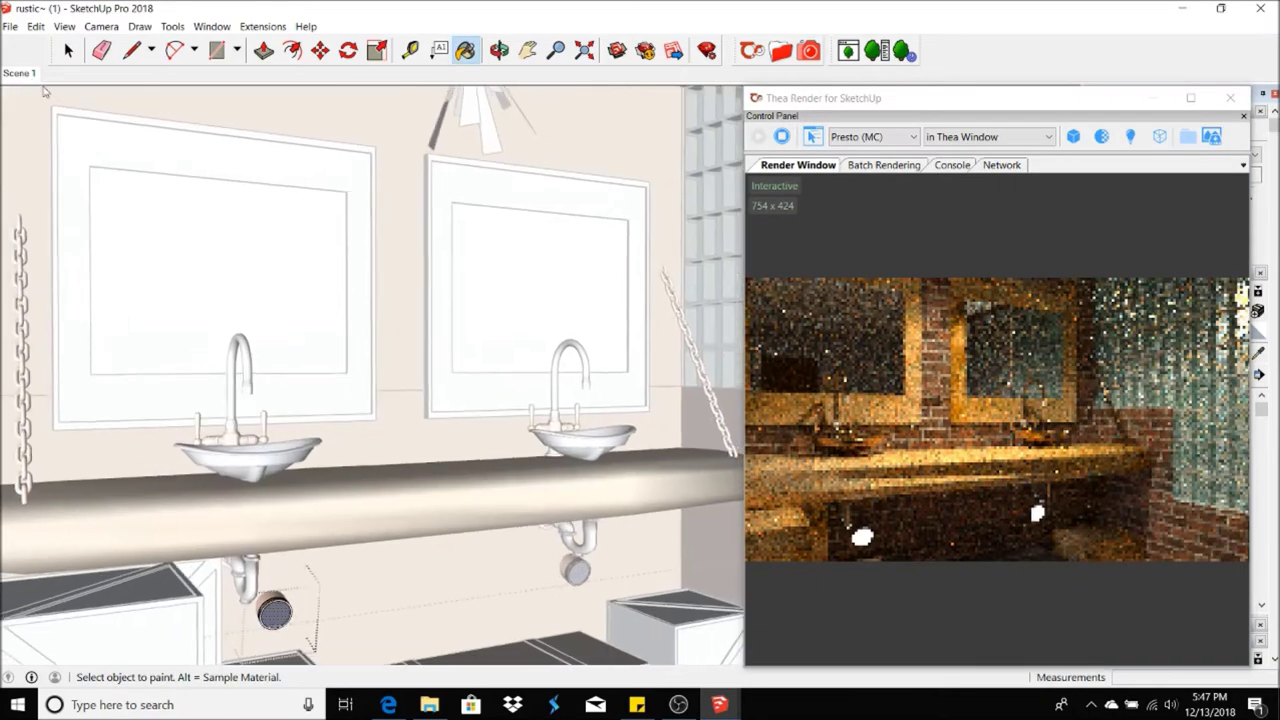
pyautogui.click(66, 47)
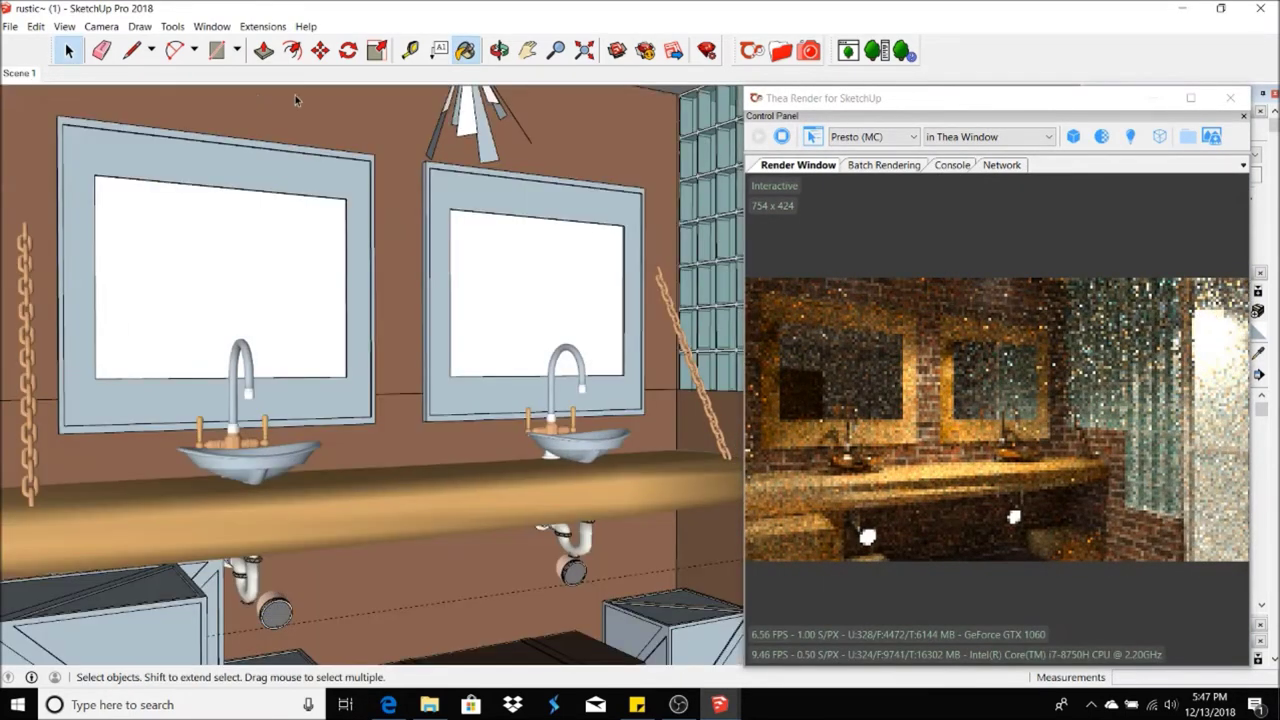
# - Use Camera > Look Around to turn the view toward the shower
pyautogui.click(106, 27)
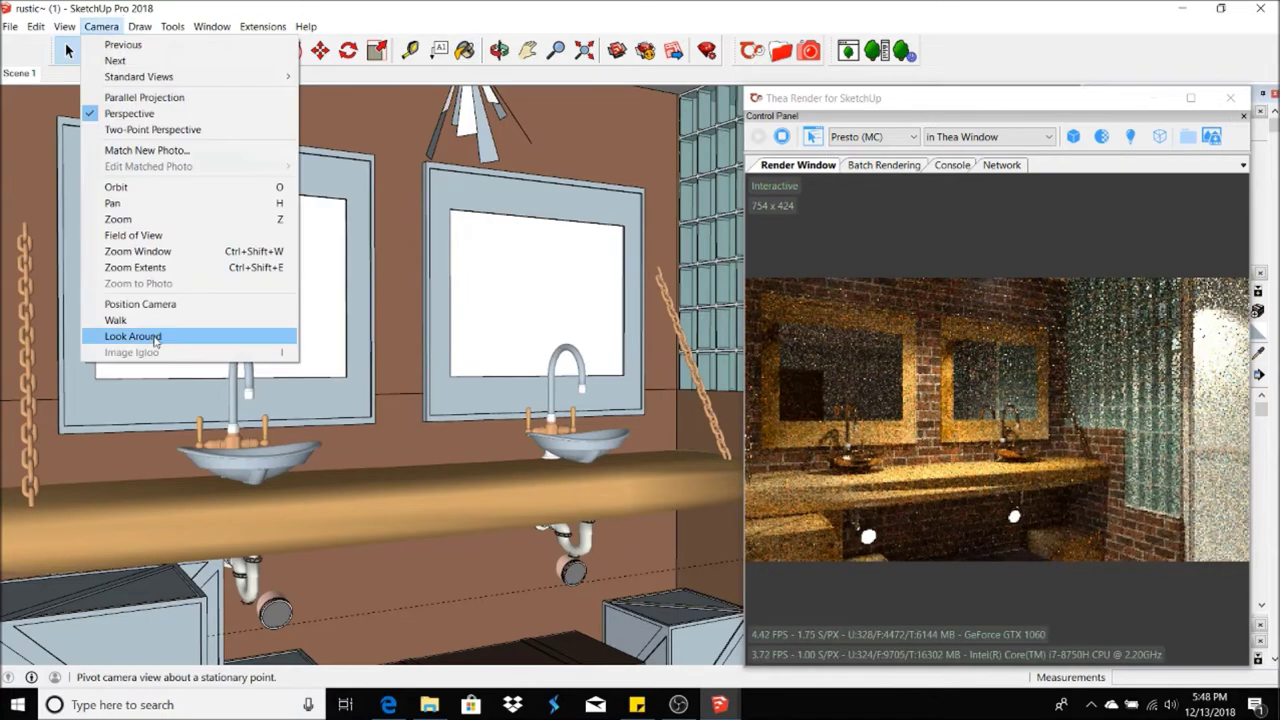
pyautogui.click(133, 336)
pyautogui.moveTo(400, 350); pyautogui.dragTo(250, 350)
pyautogui.press('space')
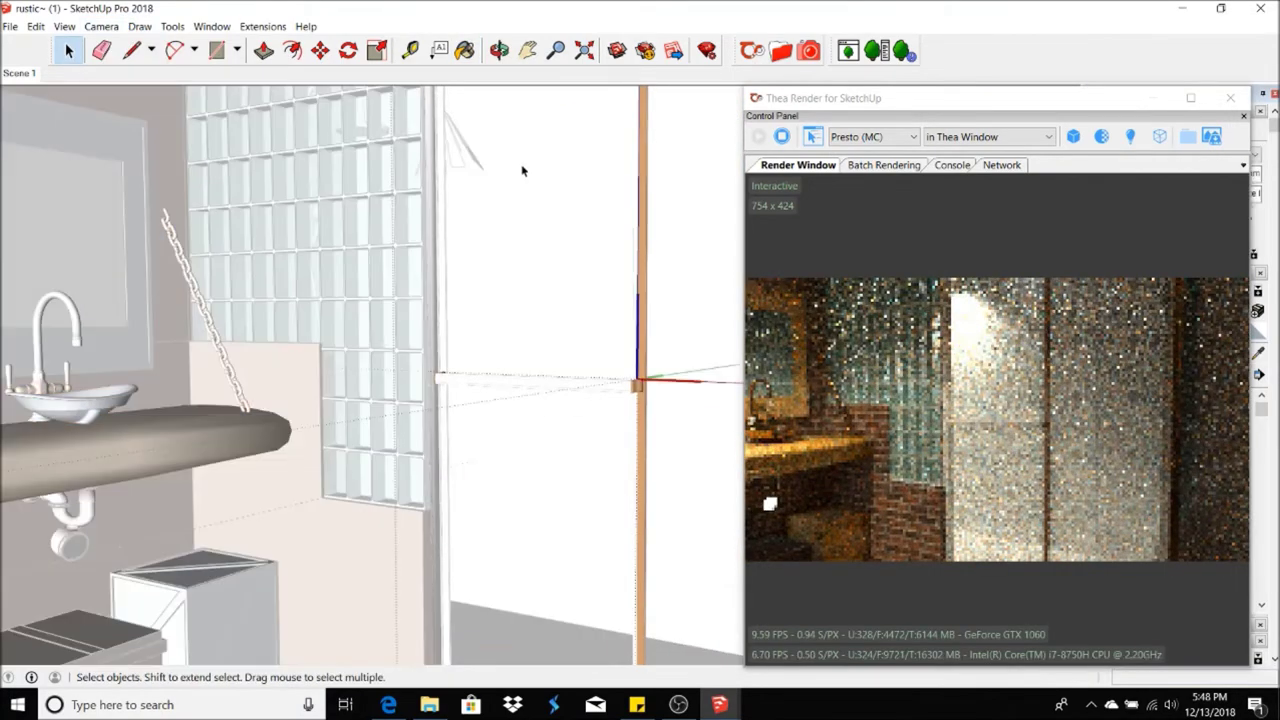
# - Load Thea's Transparent frosted glass for the shower panel, then return to Scene 1
pyautogui.click(781, 50)
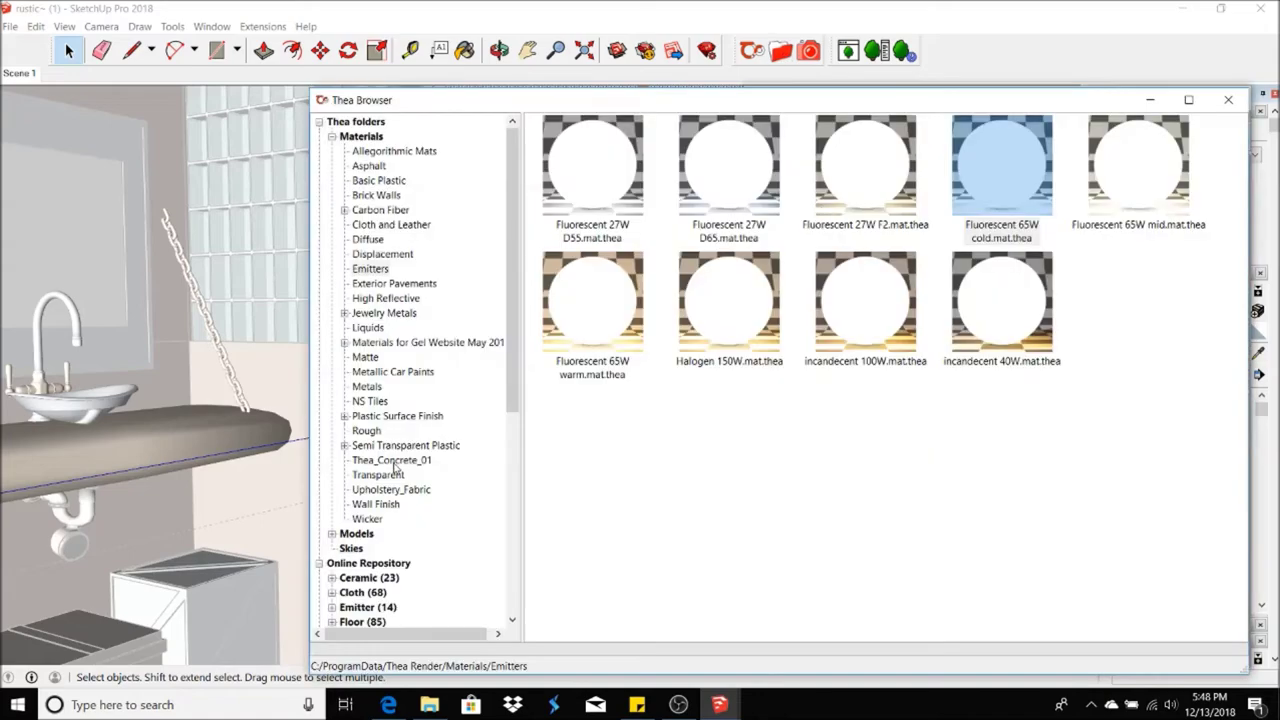
pyautogui.click(393, 476)
pyautogui.click(1134, 168)
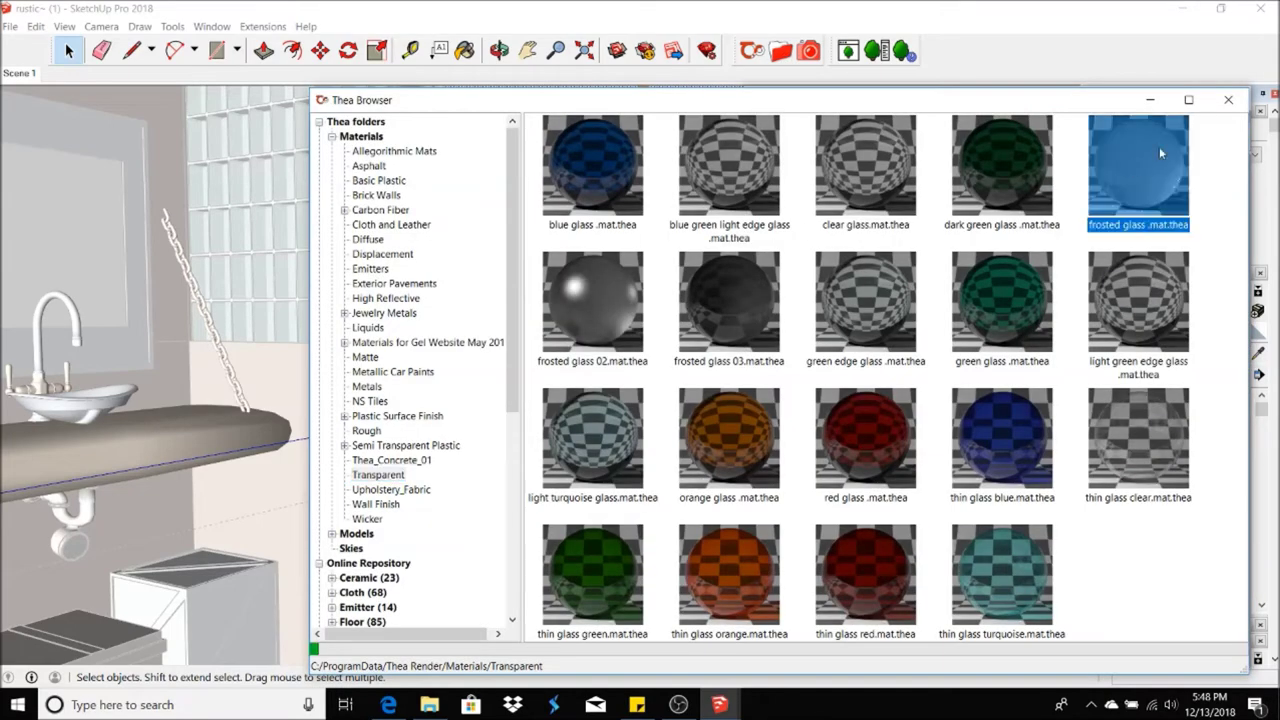
pyautogui.click(1150, 90)
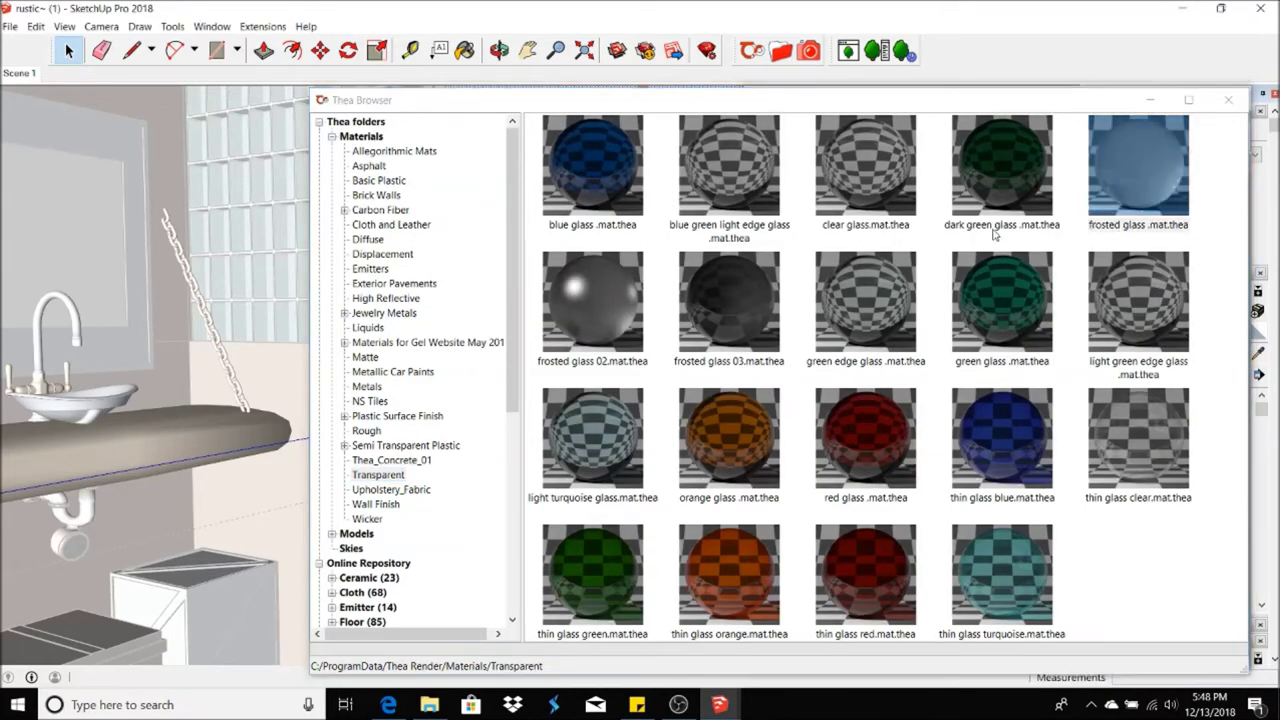
pyautogui.click(1150, 101)
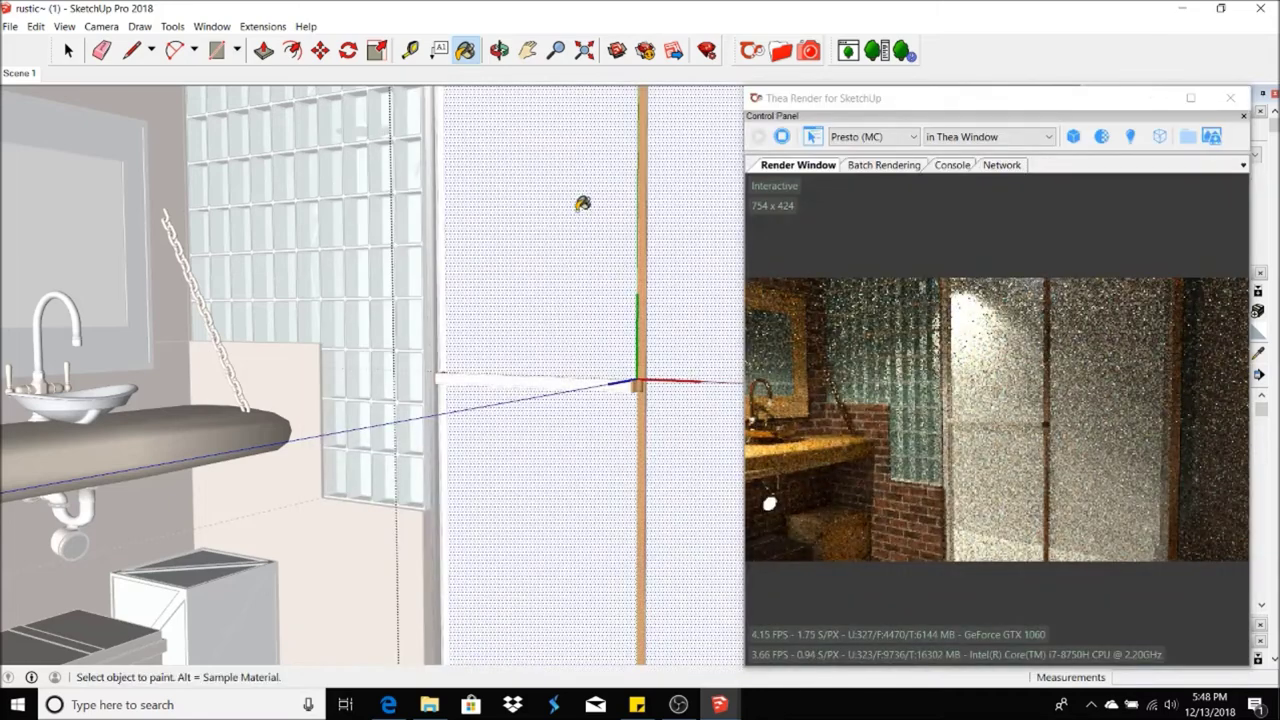
pyautogui.click(30, 73)
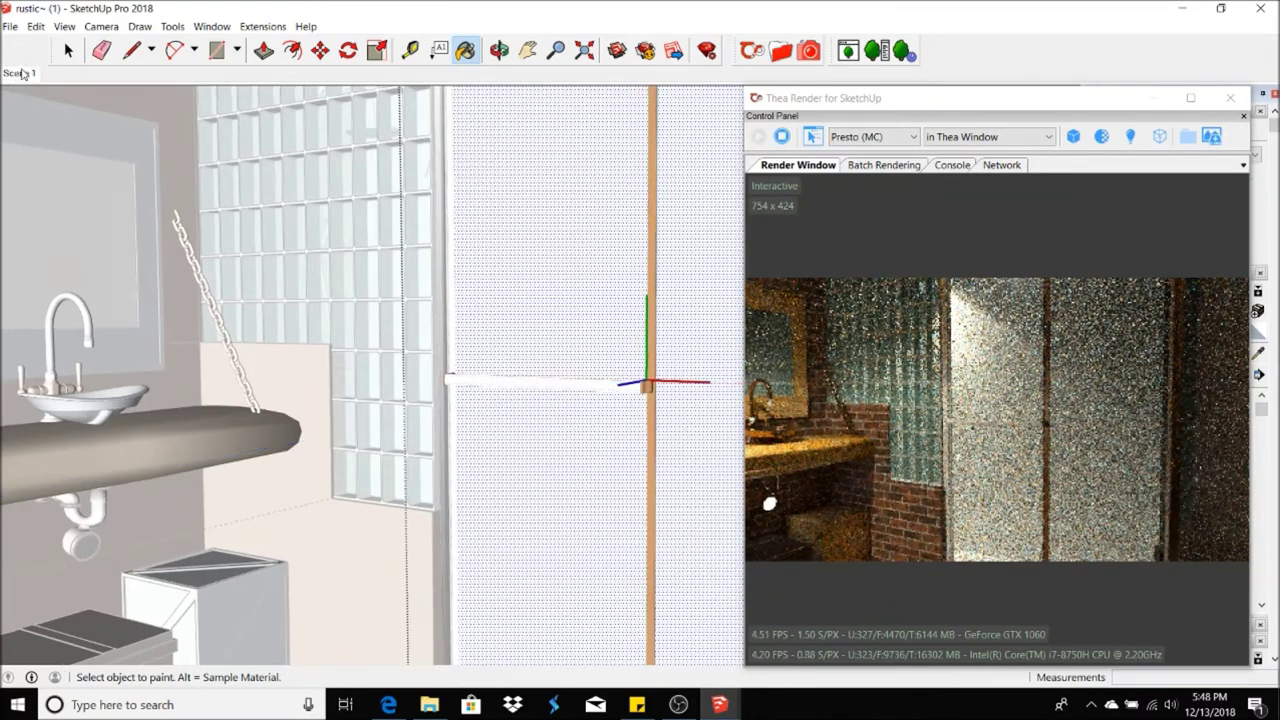
pyautogui.click(101, 26)
# - Look Around to the grey side wall by the mirror and paint it with brick
pyautogui.click(140, 334)
pyautogui.moveTo(400, 350)
pyautogui.mouseDown(button='middle')
pyautogui.moveTo(517, 357)
pyautogui.moveTo(371, 405)
pyautogui.mouseUp(button='middle')
pyautogui.press('space')
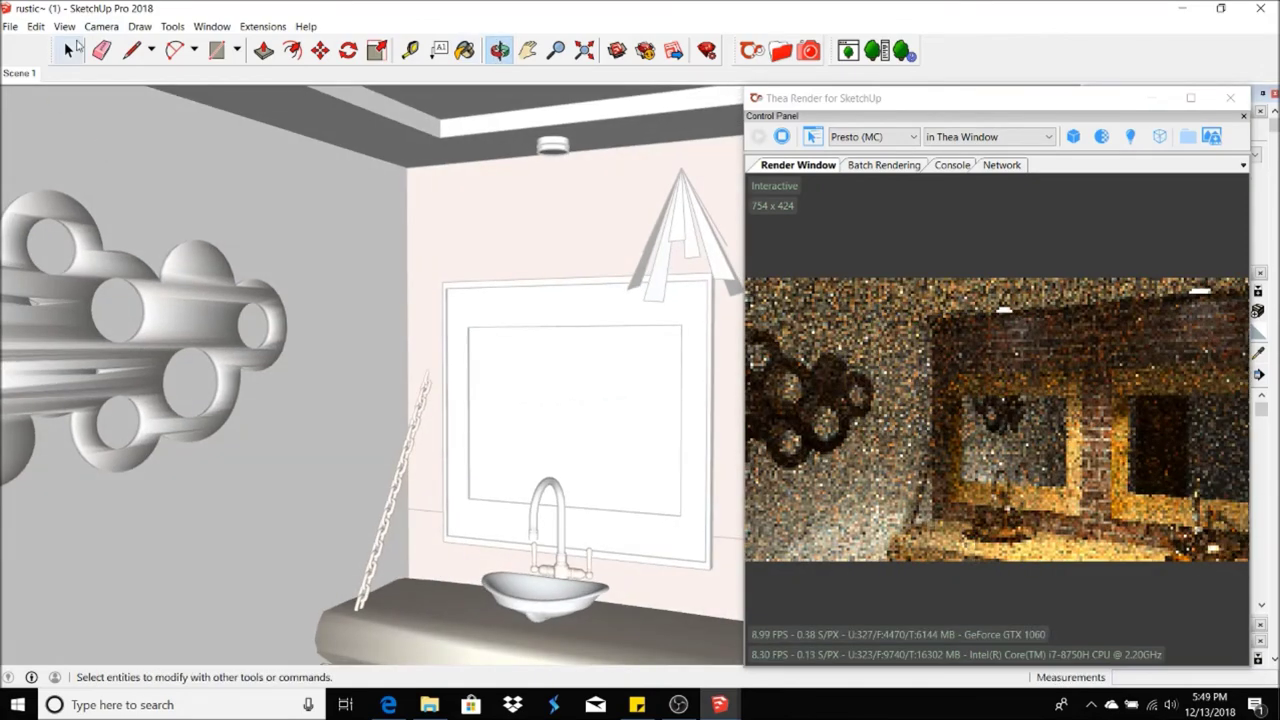
pyautogui.press('b')
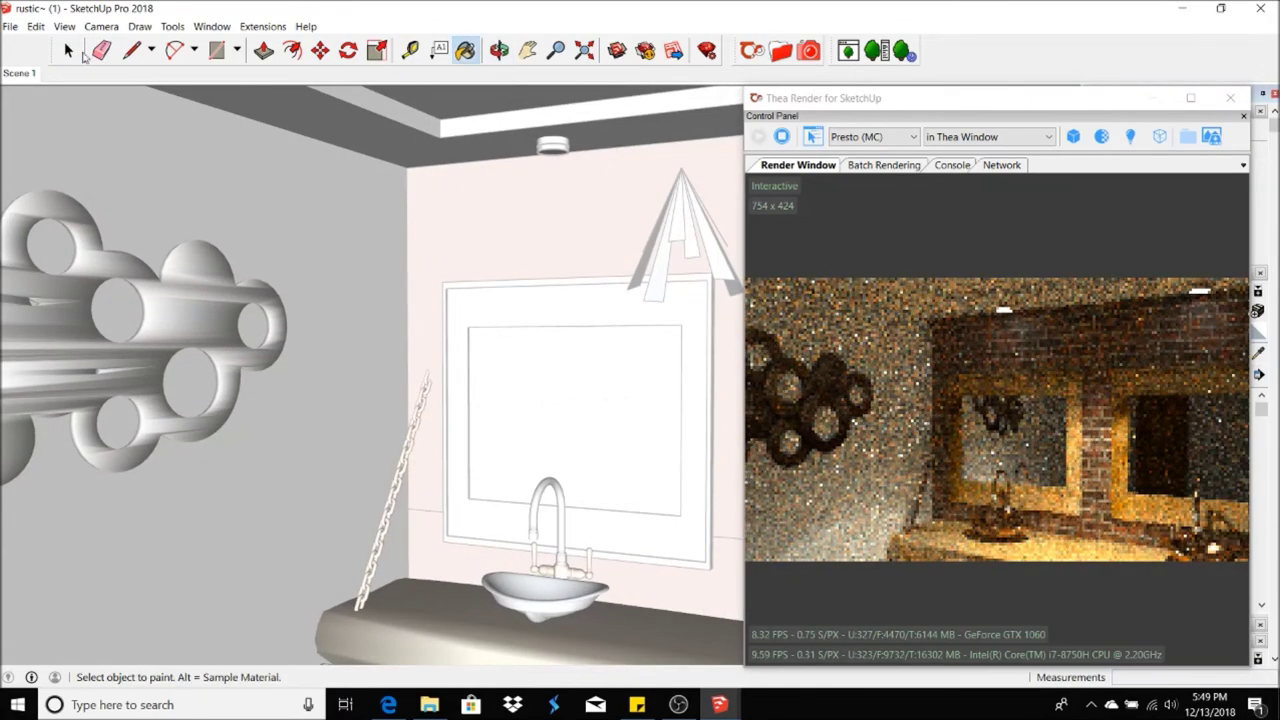
pyautogui.press('space')
pyautogui.press('b')
pyautogui.click(362, 188)
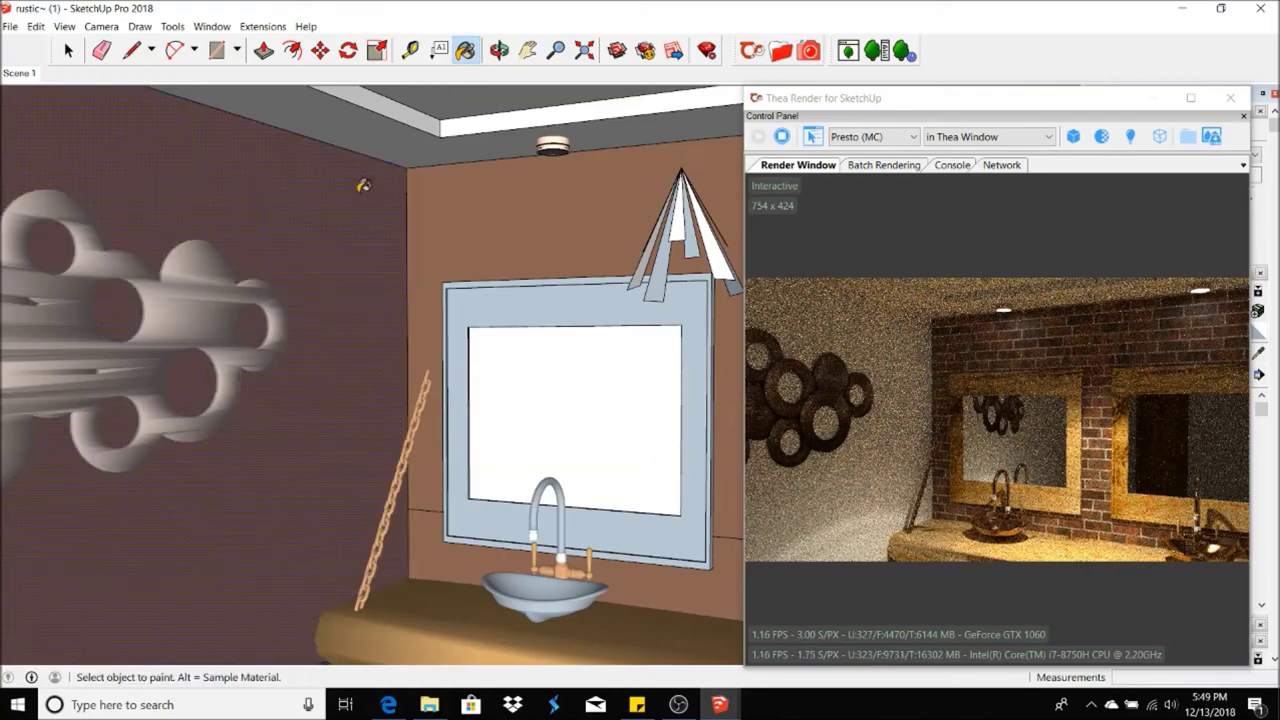
# - Return to the Scene 1 view and maximize the Thea Render window
pyautogui.click(68, 52)
pyautogui.click(19, 73)
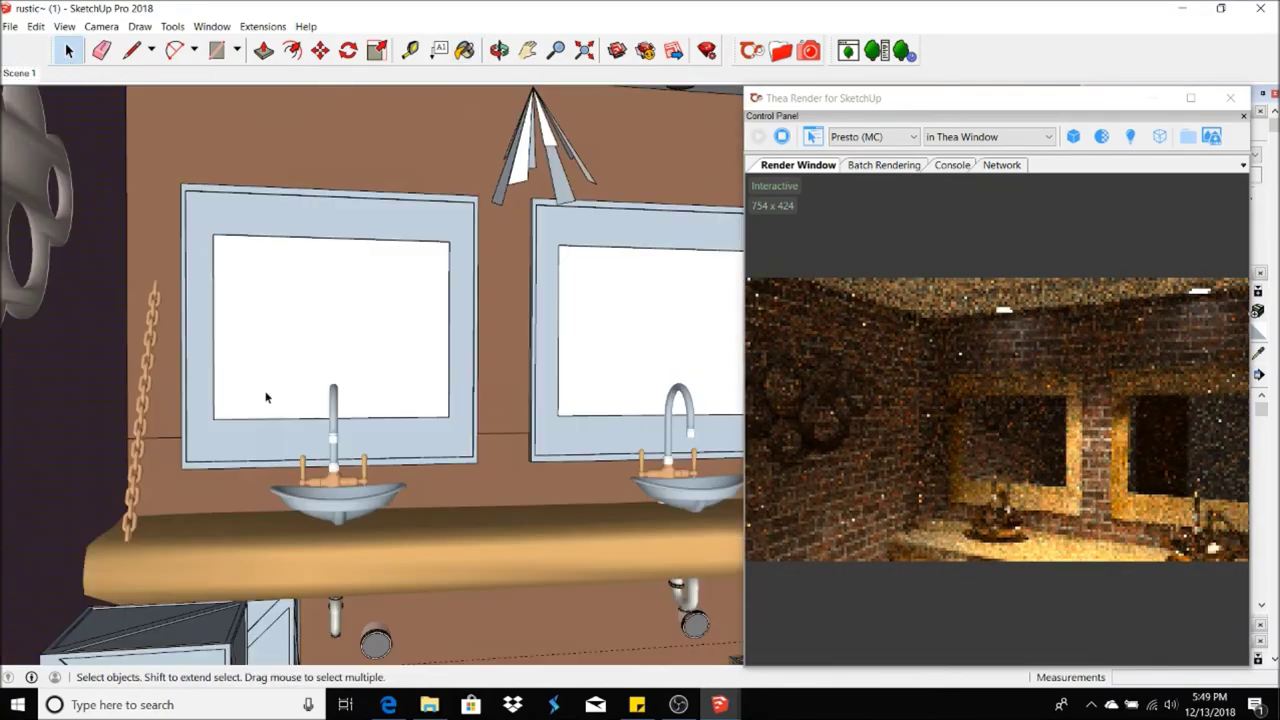
pyautogui.doubleClick(1000, 98)
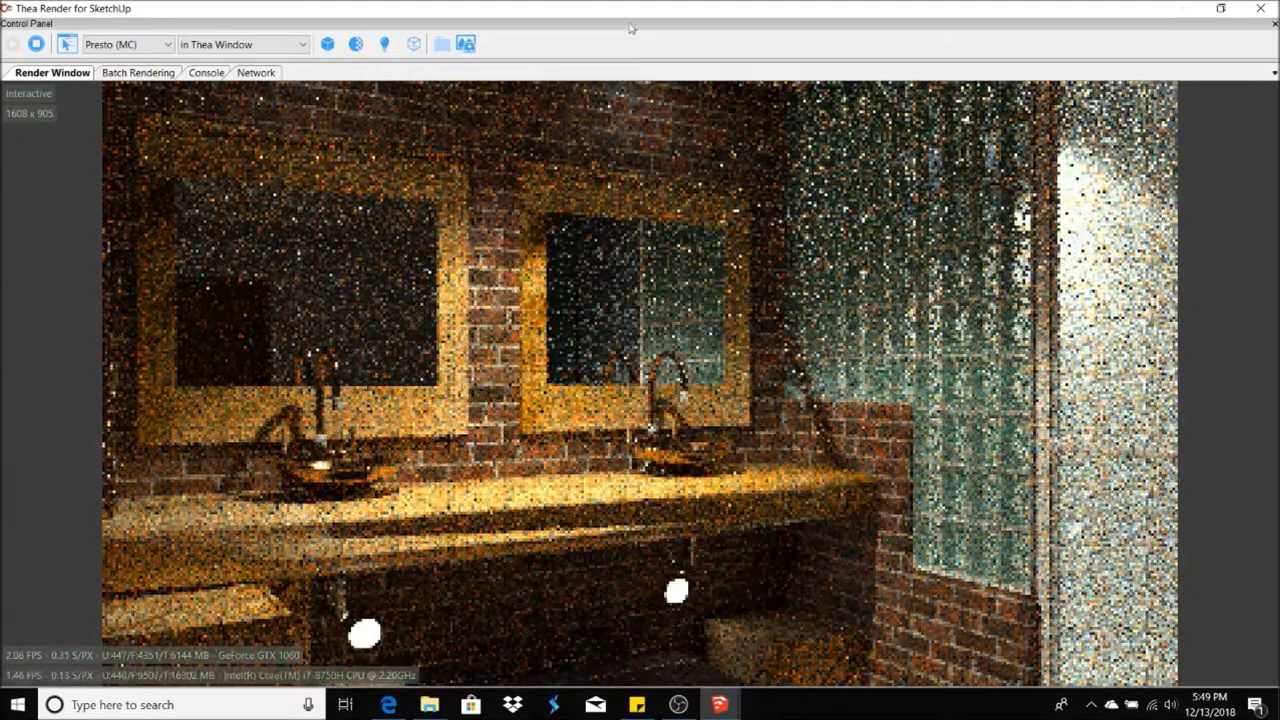
# - Restore the Thea window, look toward the door, then return to Scene 1 and render full-screen at 1608 x 905
pyautogui.doubleClick(631, 28)
pyautogui.click(101, 26)
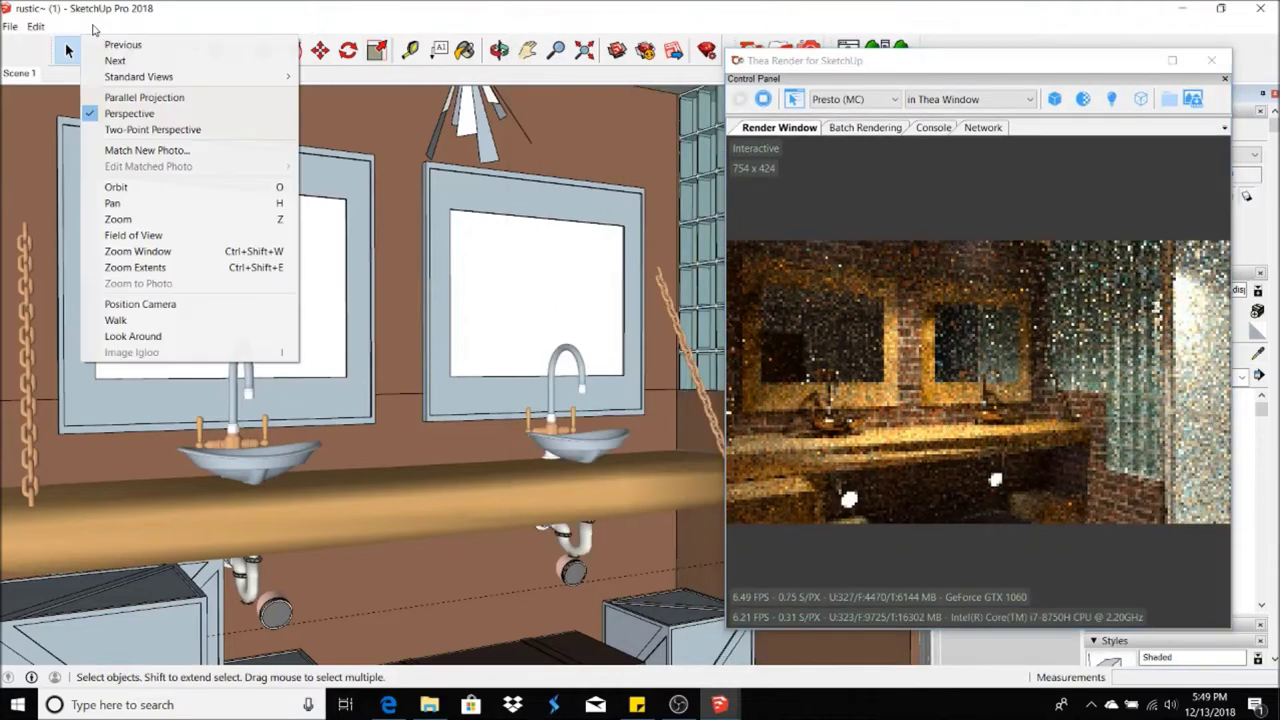
pyautogui.click(160, 352)
pyautogui.moveTo(160, 352)
pyautogui.mouseDown()
pyautogui.moveTo(269, 315)
pyautogui.moveTo(420, 100)
pyautogui.mouseUp()
pyautogui.click(465, 50)
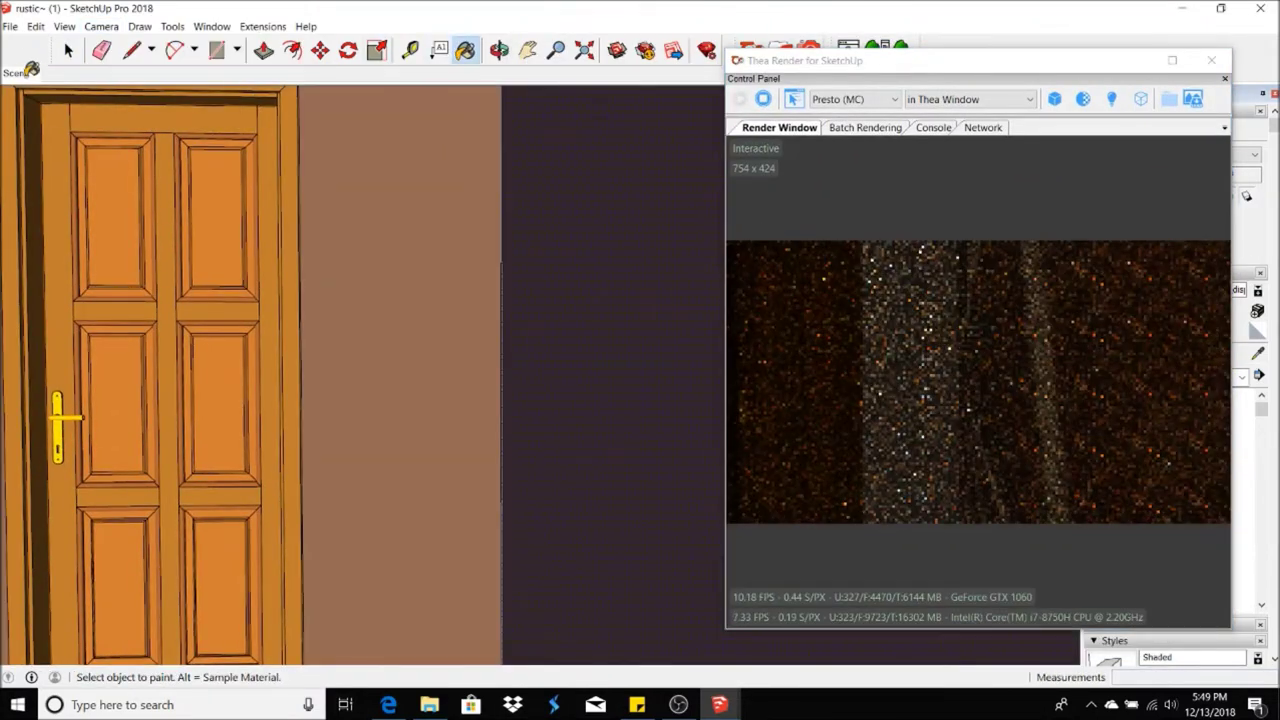
pyautogui.click(19, 74)
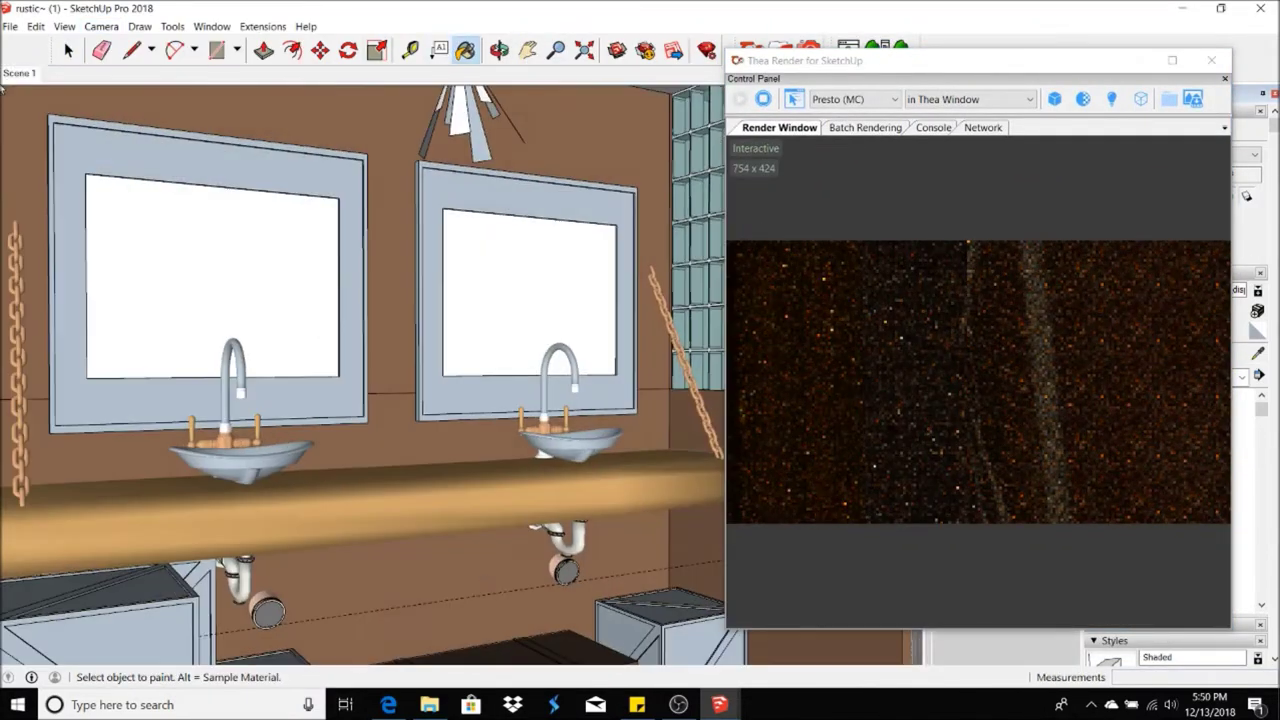
pyautogui.moveTo(930, 60); pyautogui.dragTo(830, 3)
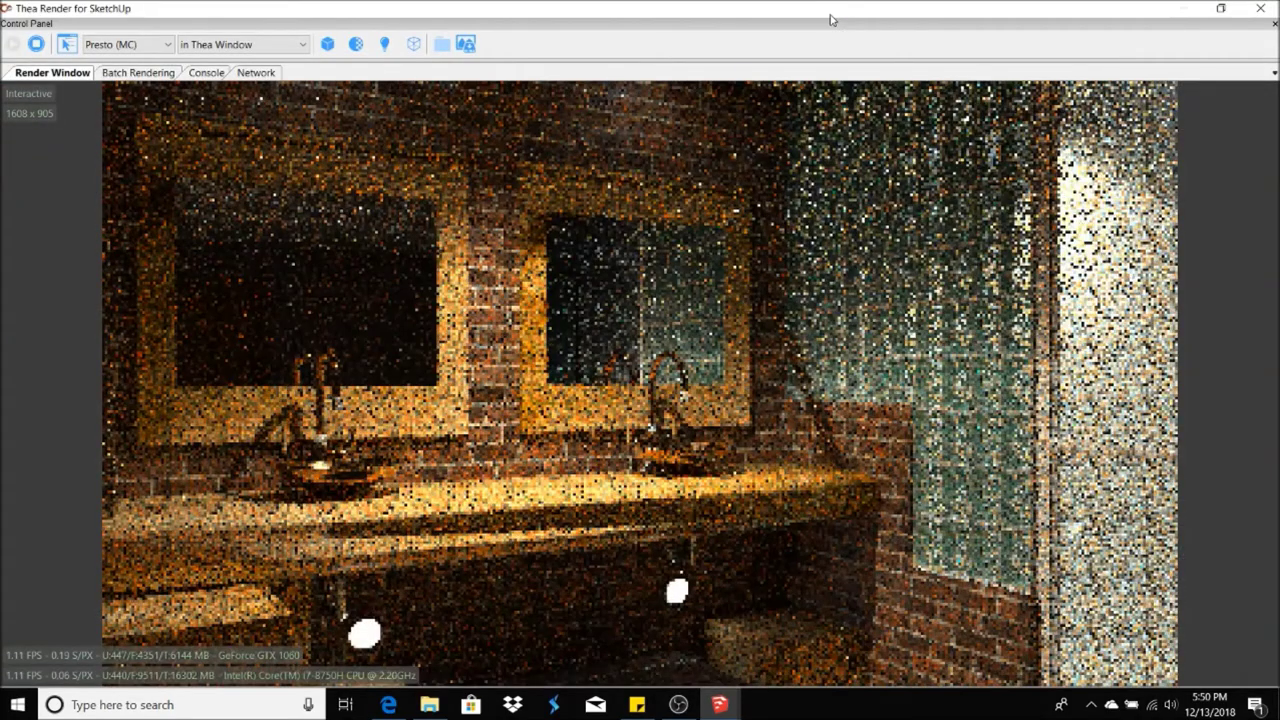